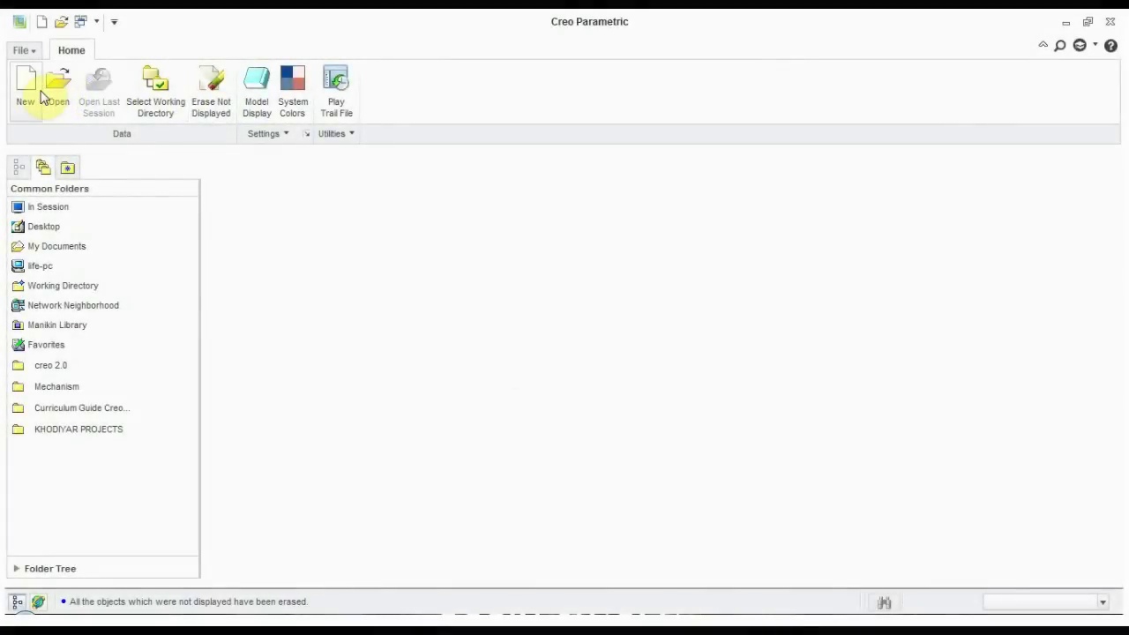
Step: Create a new solid part named CHAIR_SEAT using the mmns_part_solid template
left_click(39, 92)
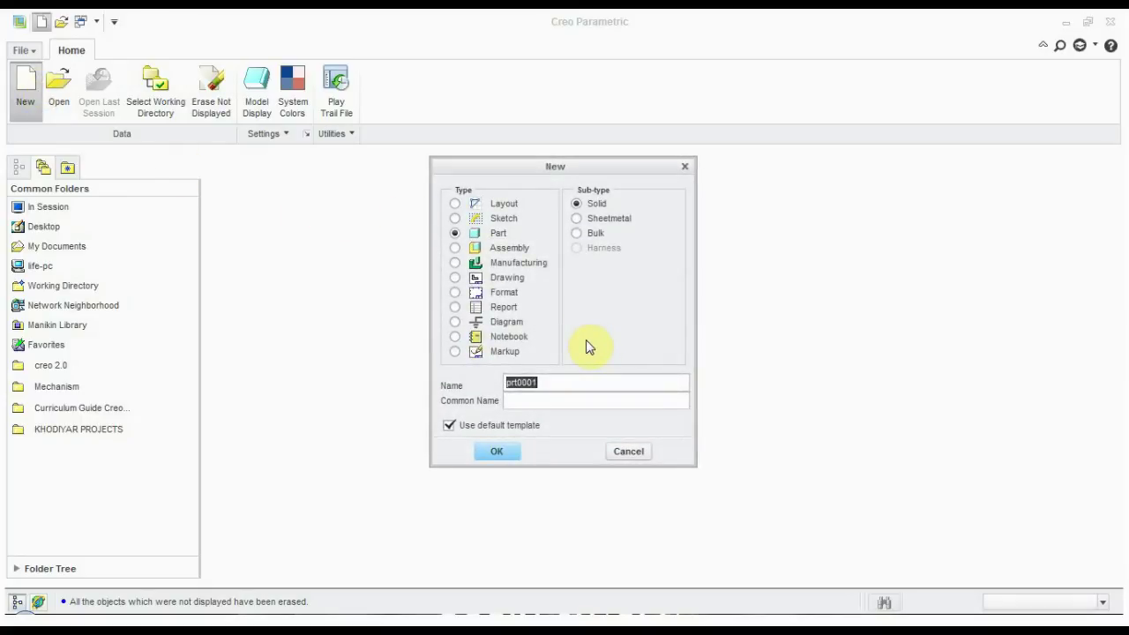
key("BackSpace")
left_click(501, 451)
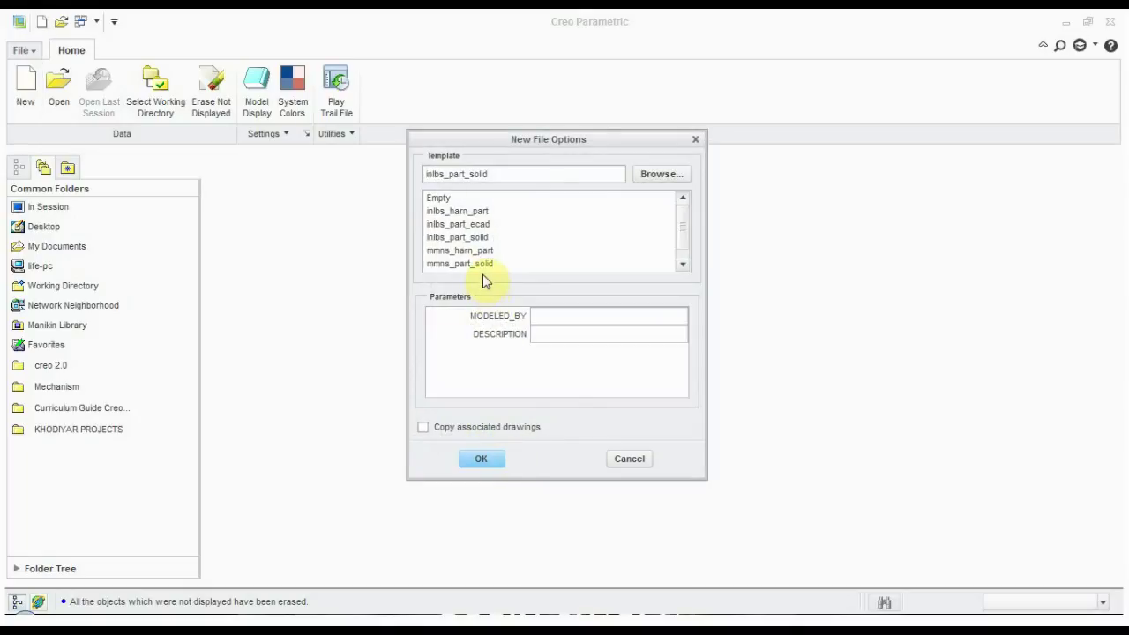
double_click(482, 264)
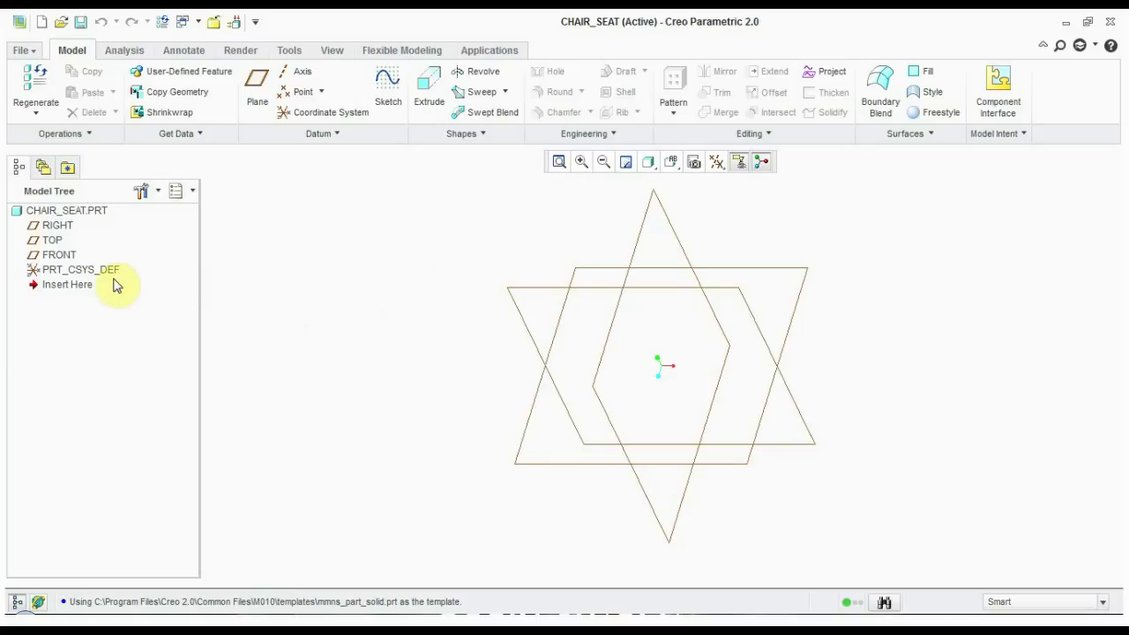
Step: Start an extrusion on the TOP plane and draw a centre rectangle at the origin
left_click(52, 240)
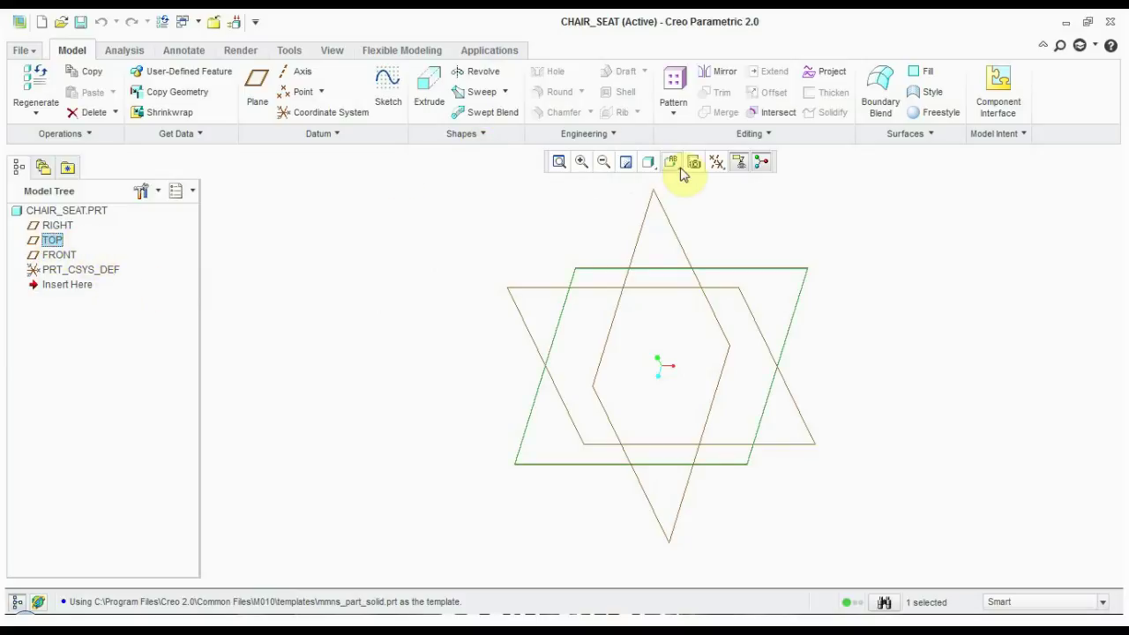
left_click(430, 92)
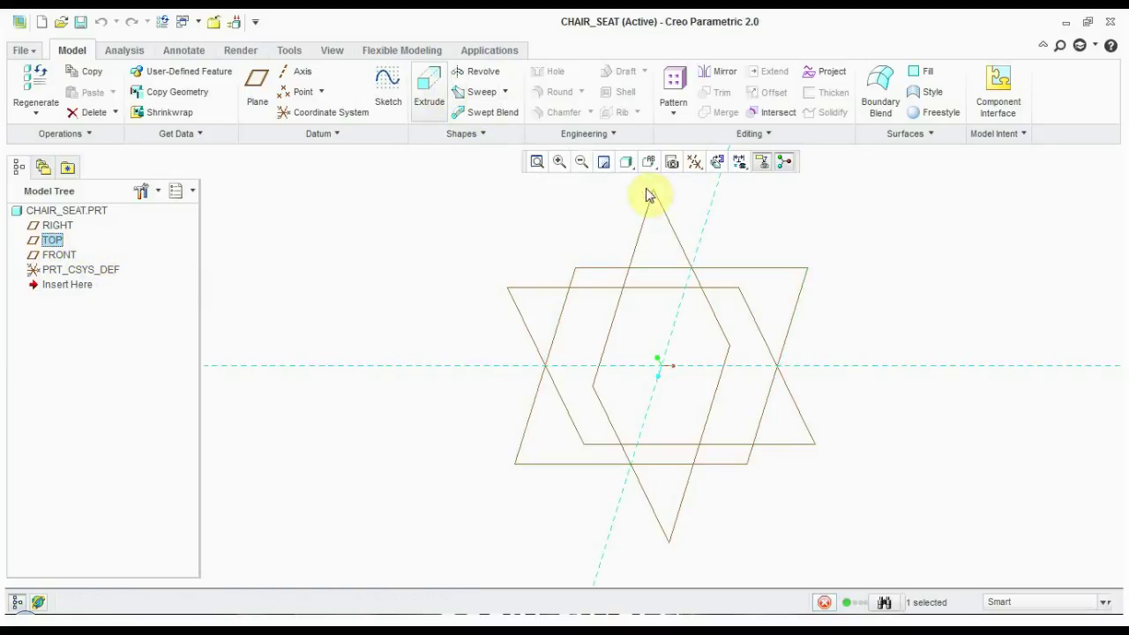
left_click(716, 161)
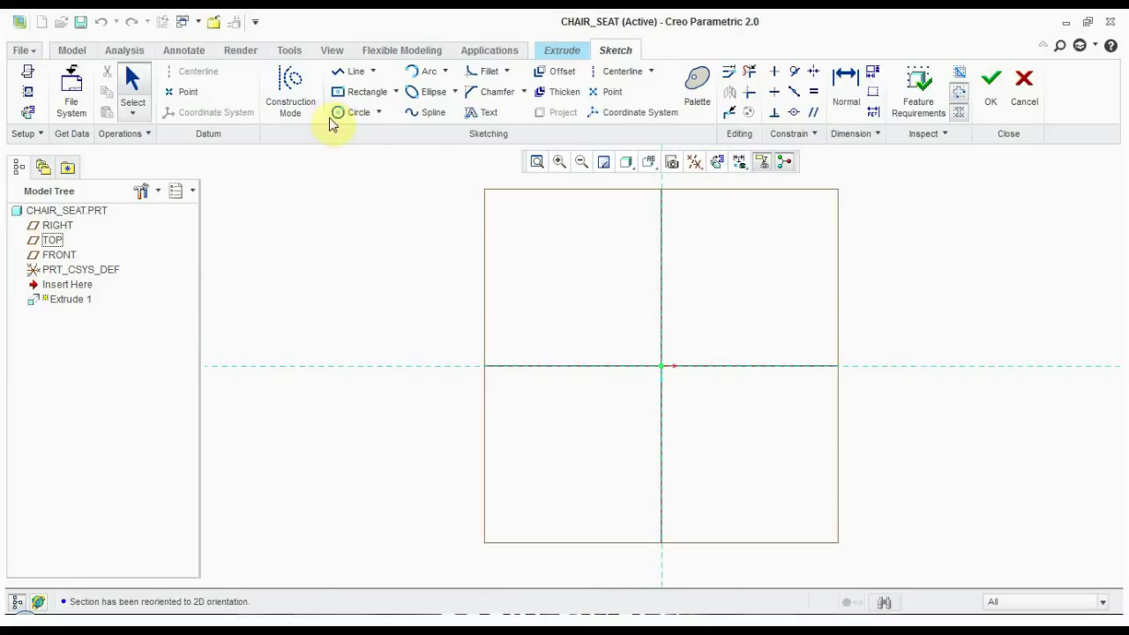
left_click(395, 92)
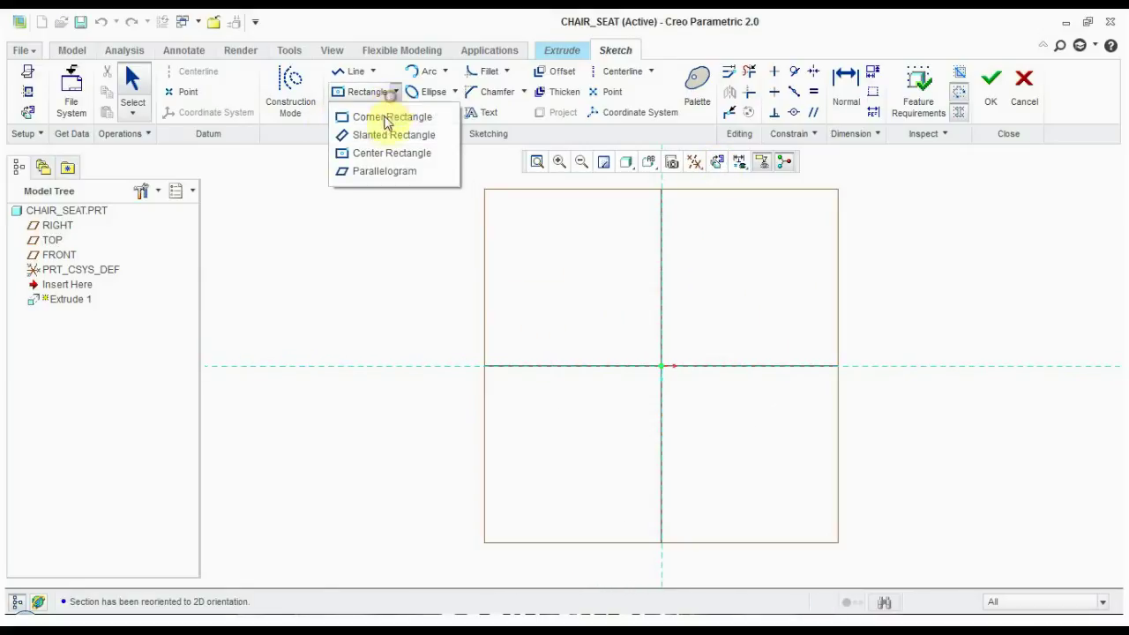
left_click(386, 151)
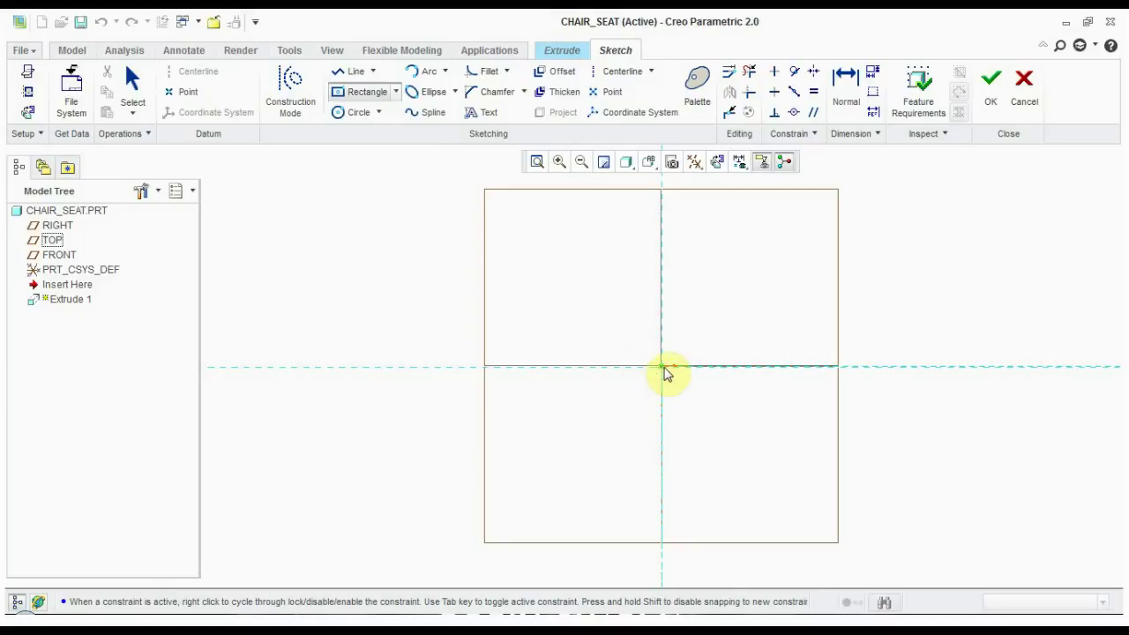
left_click(663, 367)
left_click(703, 304)
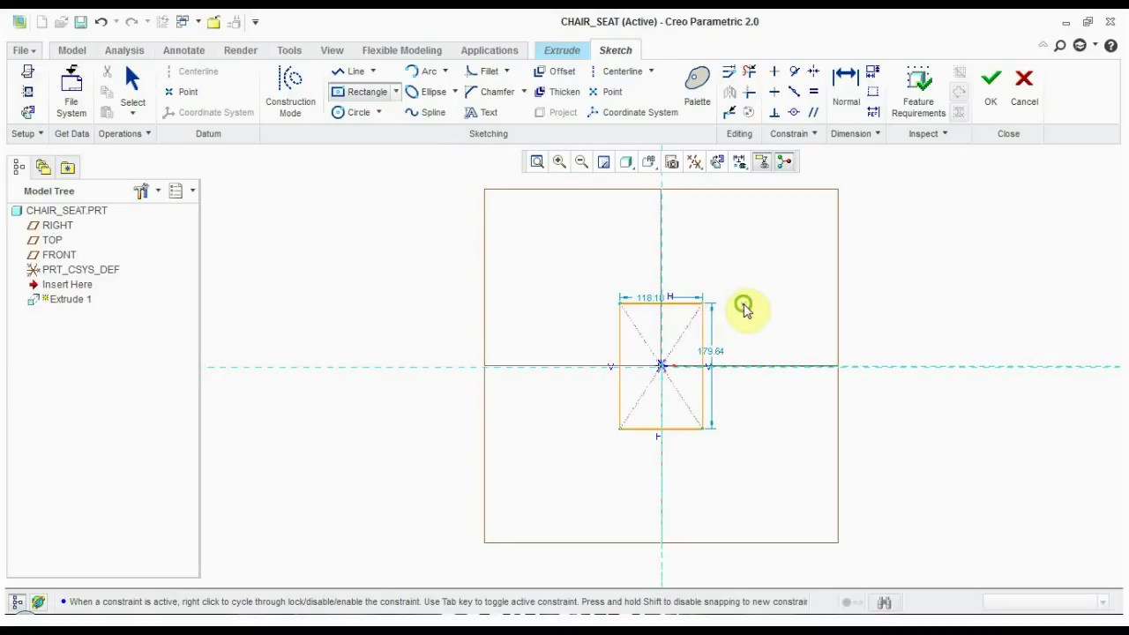
middle_click(743, 308)
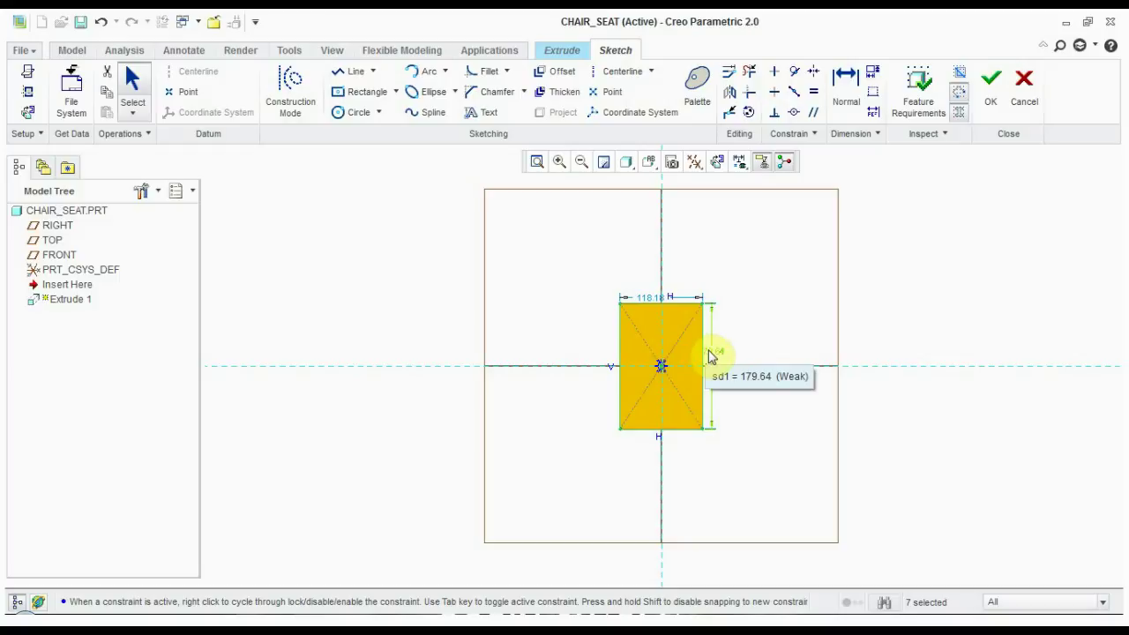
Step: Set the rectangle's height to 420 and width to 325
double_click(711, 356)
type("420")
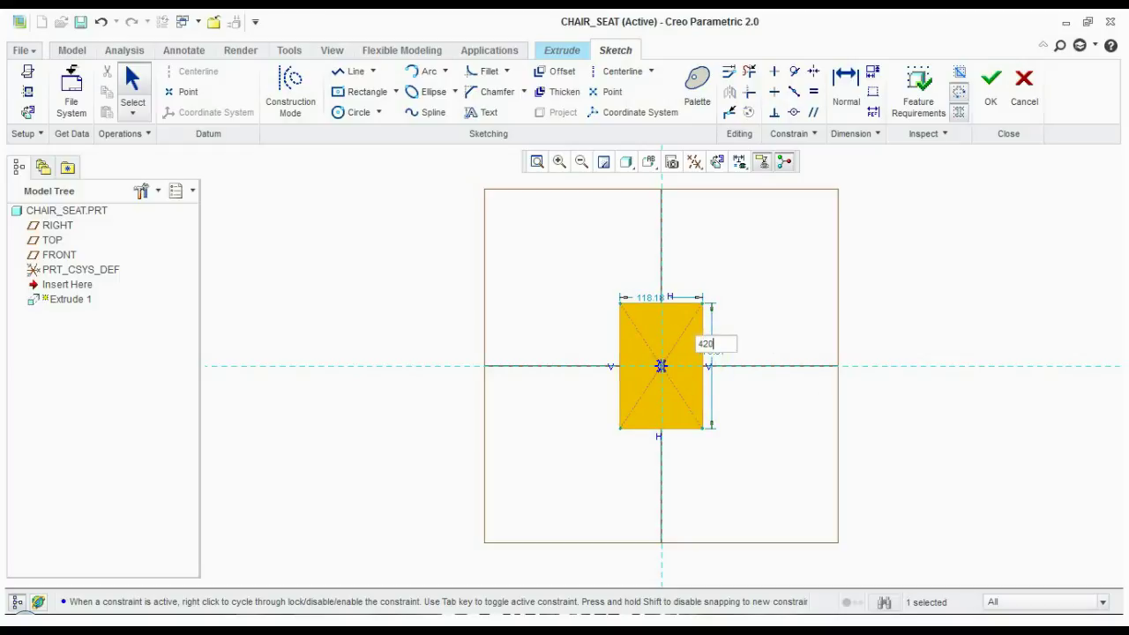
key("Return")
double_click(652, 190)
type("3")
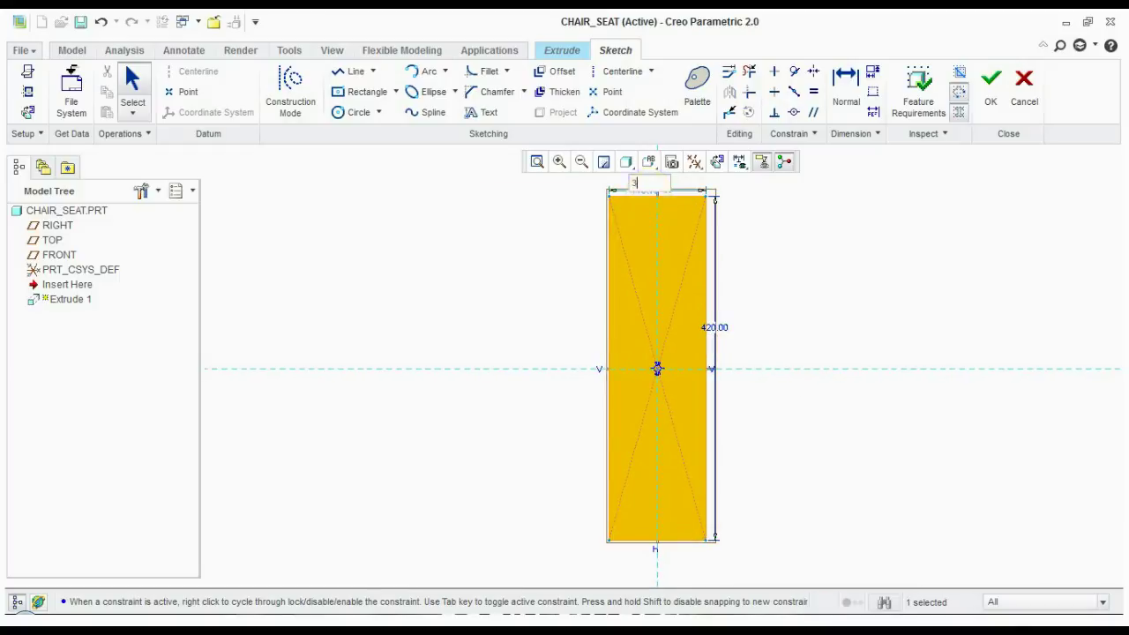
type("25")
key("Return")
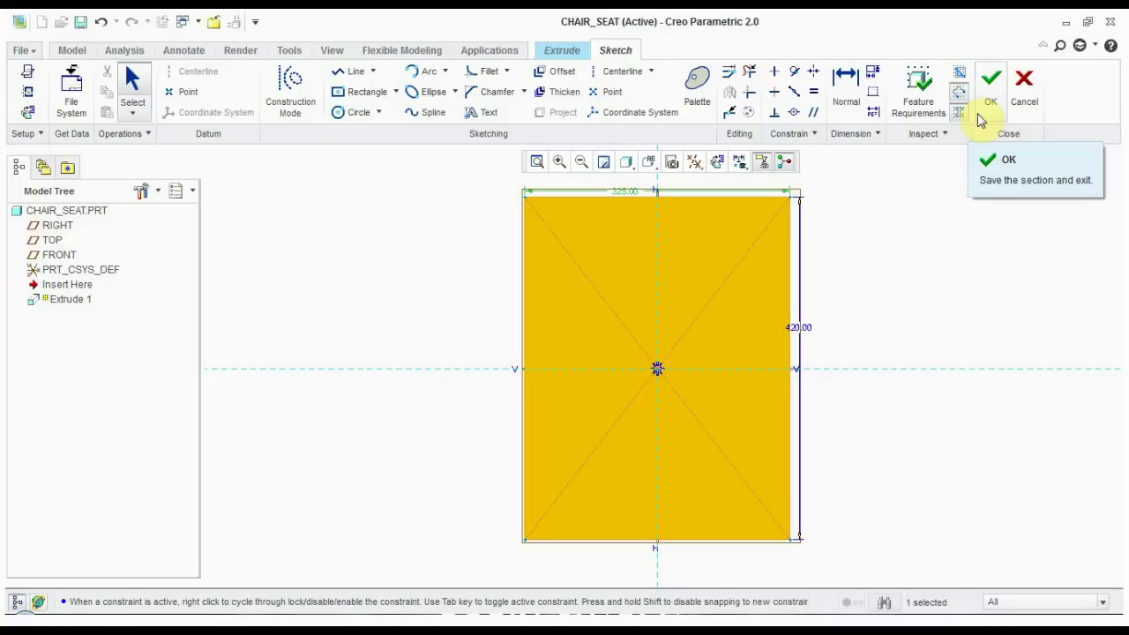
Step: Extrude the 325 × 420 rectangle 10 mm deep as Extrude 1
left_click(980, 120)
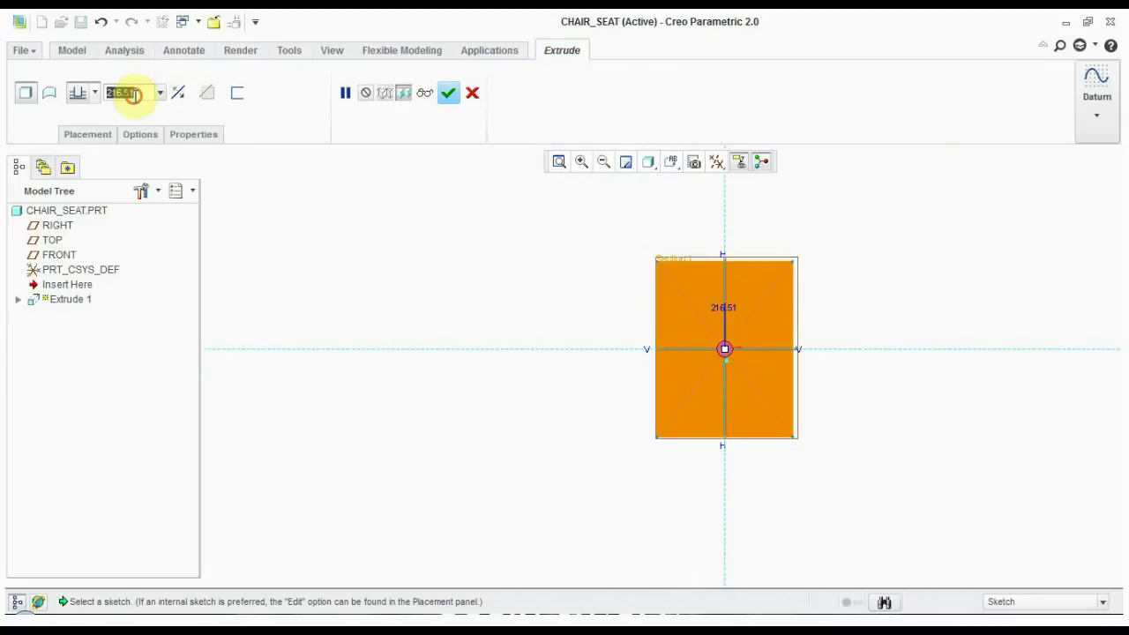
type("10")
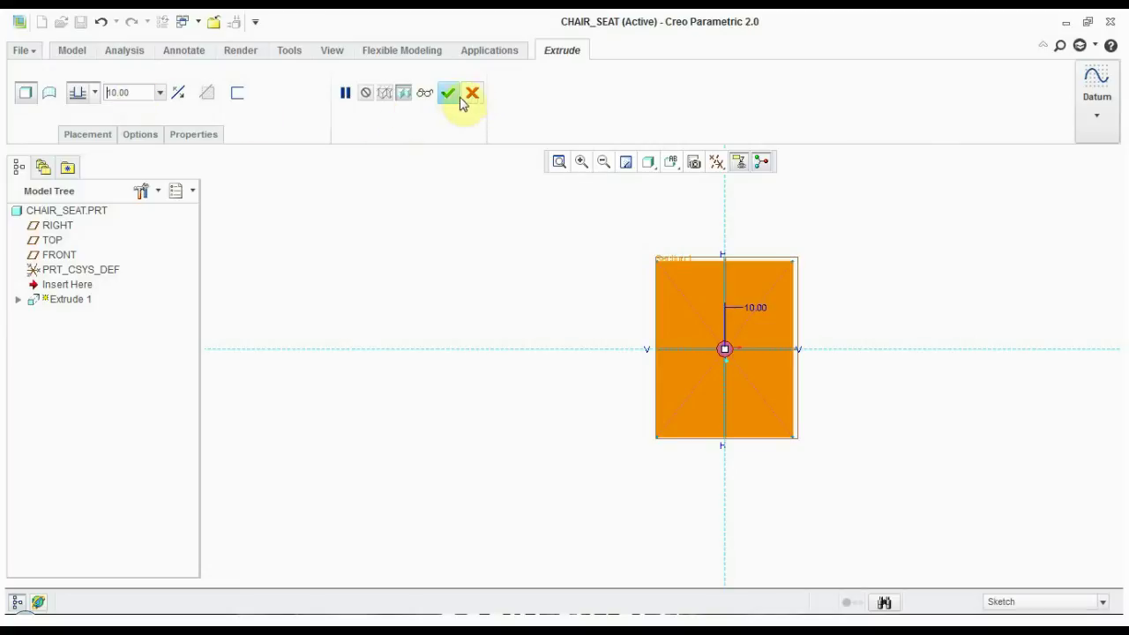
left_click(452, 96)
middle_click_drag(637, 316, 667, 322)
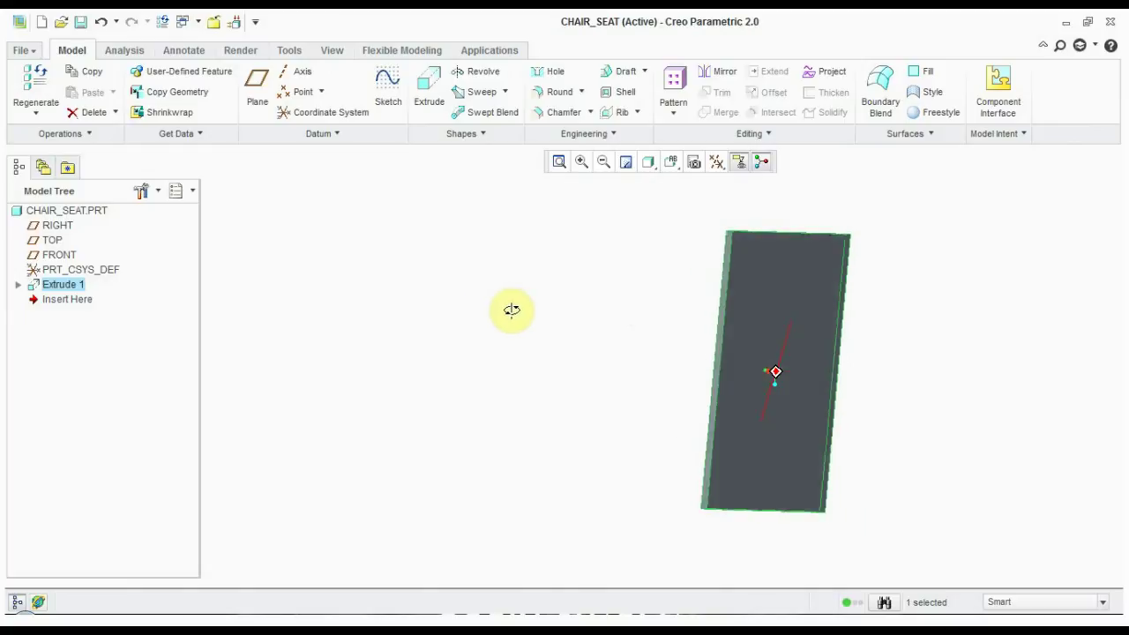
Step: Start a second extrusion sketched on the seat plate's face
left_click(644, 316)
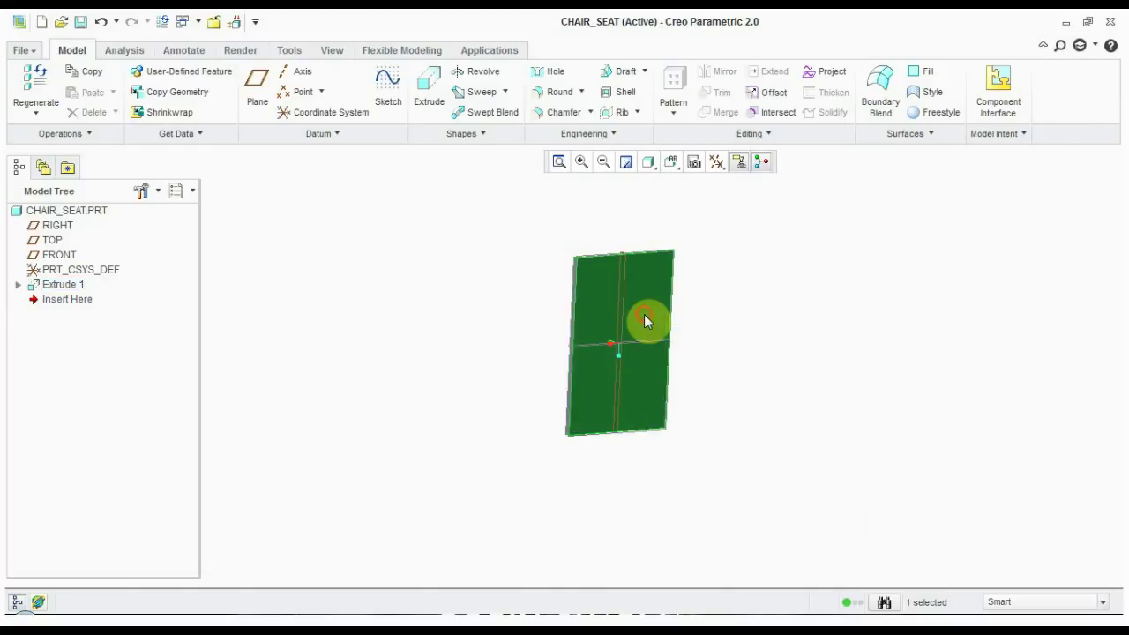
left_click(635, 304)
left_click(430, 105)
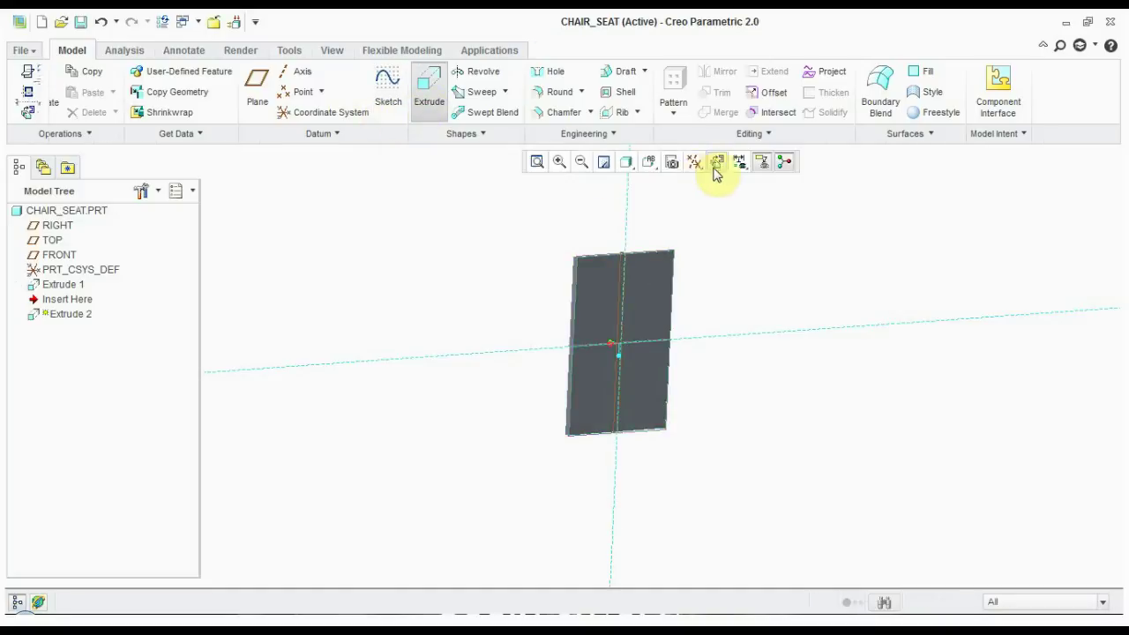
left_click(716, 163)
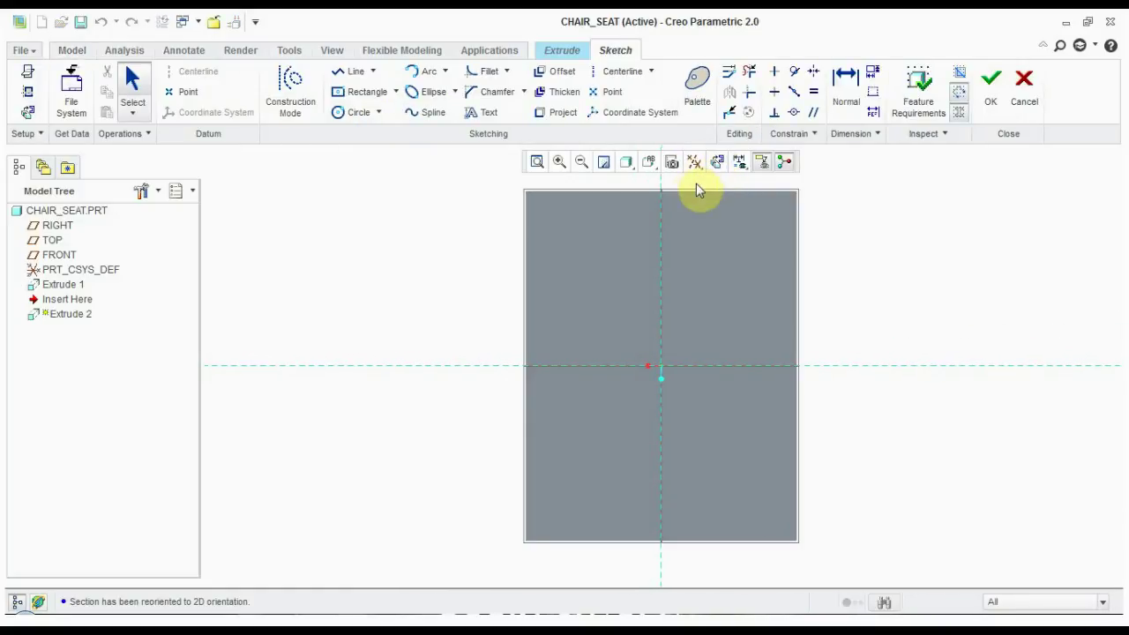
Step: Add the plate's top, right and bottom edges as sketch references
right_click(475, 192)
left_click(501, 220)
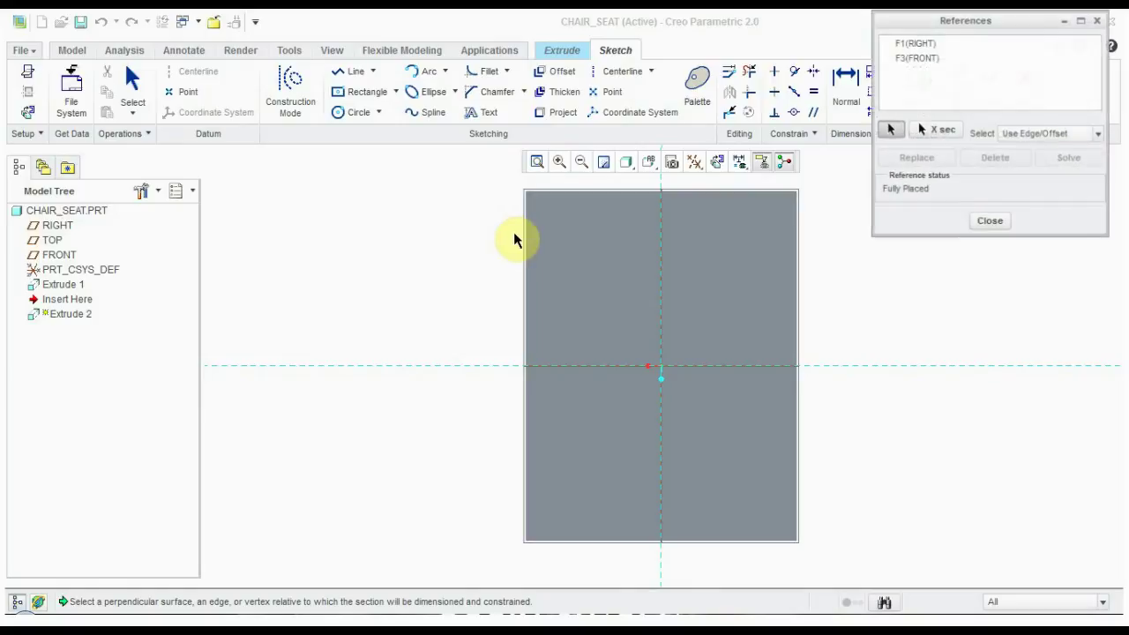
left_click(571, 192)
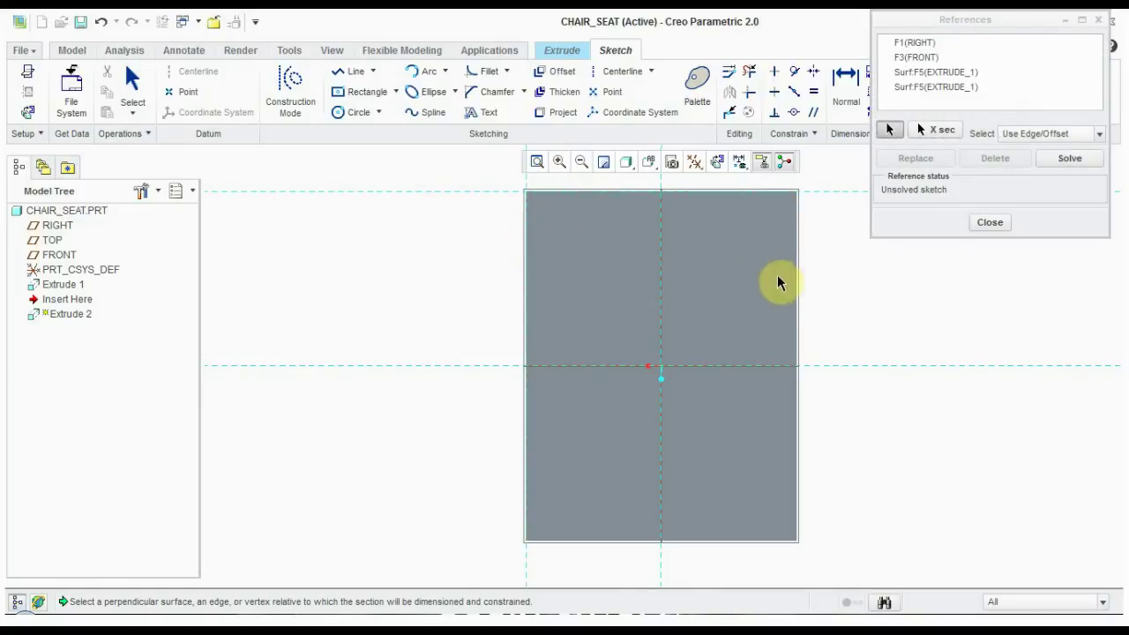
left_click(796, 287)
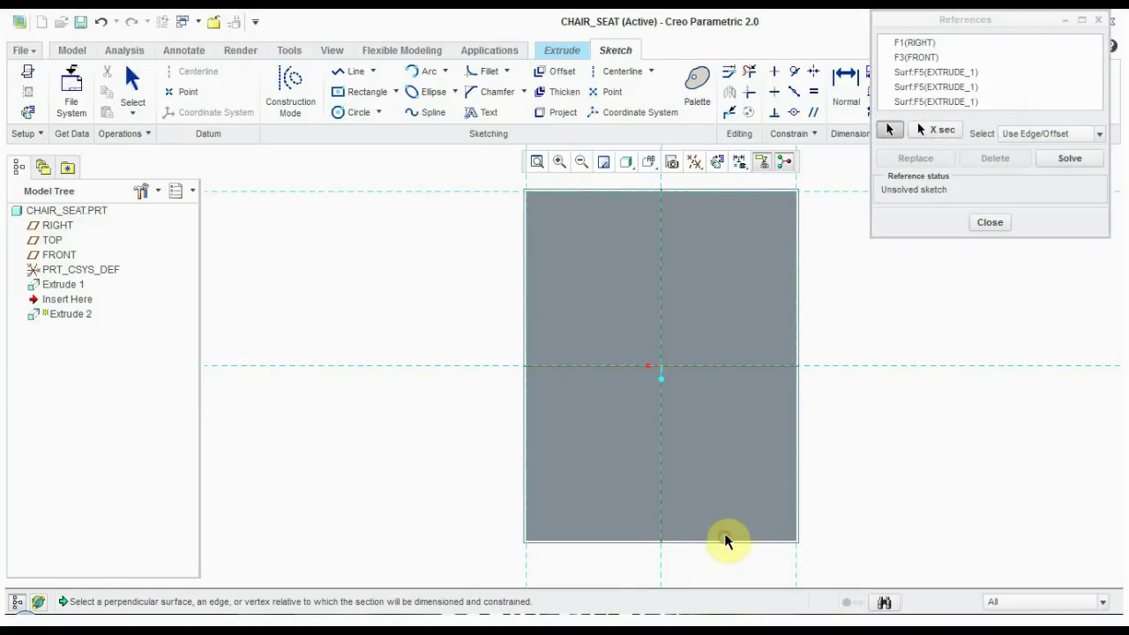
left_click(736, 544)
left_click(990, 222)
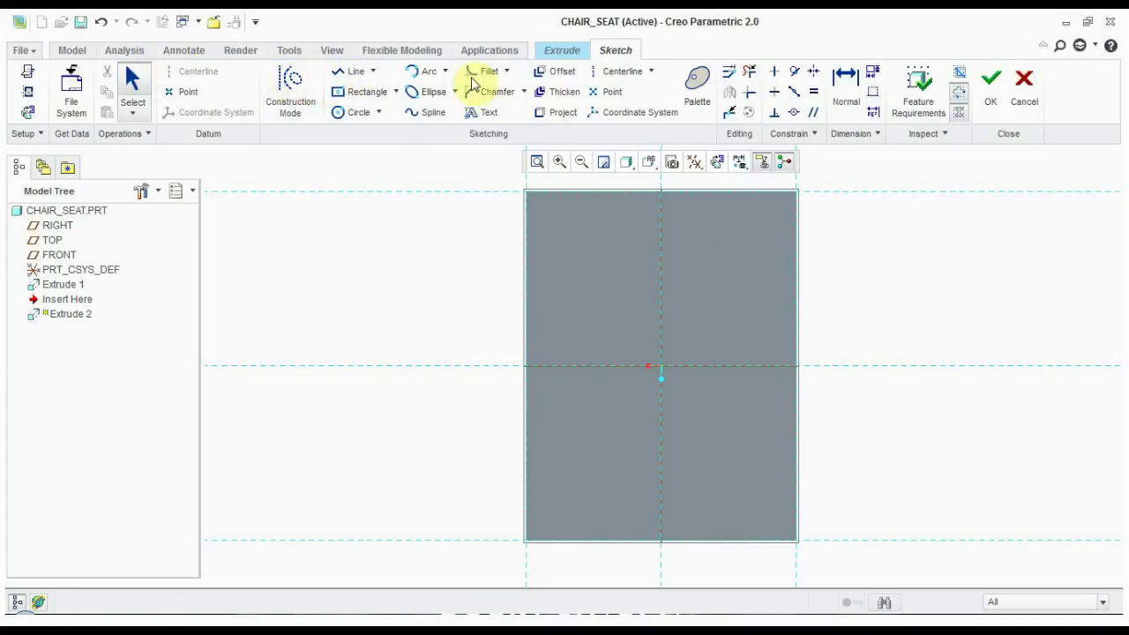
Step: Draw centerlines near the top and left edges, offsetting them 10 mm
left_click(609, 76)
left_click(631, 205)
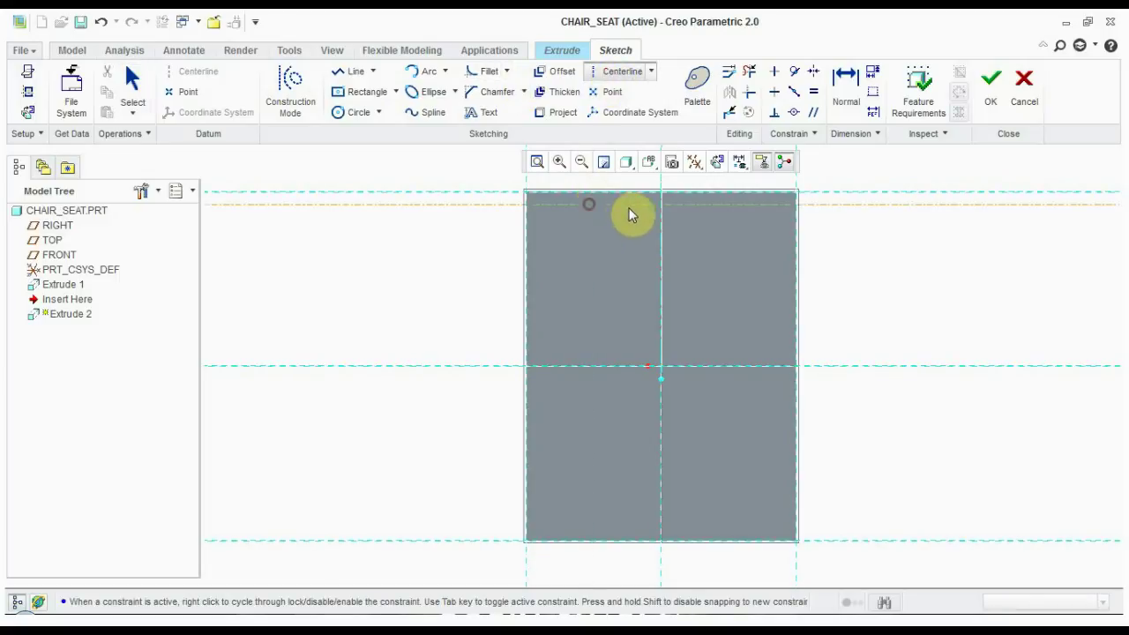
middle_click(553, 248)
type("10")
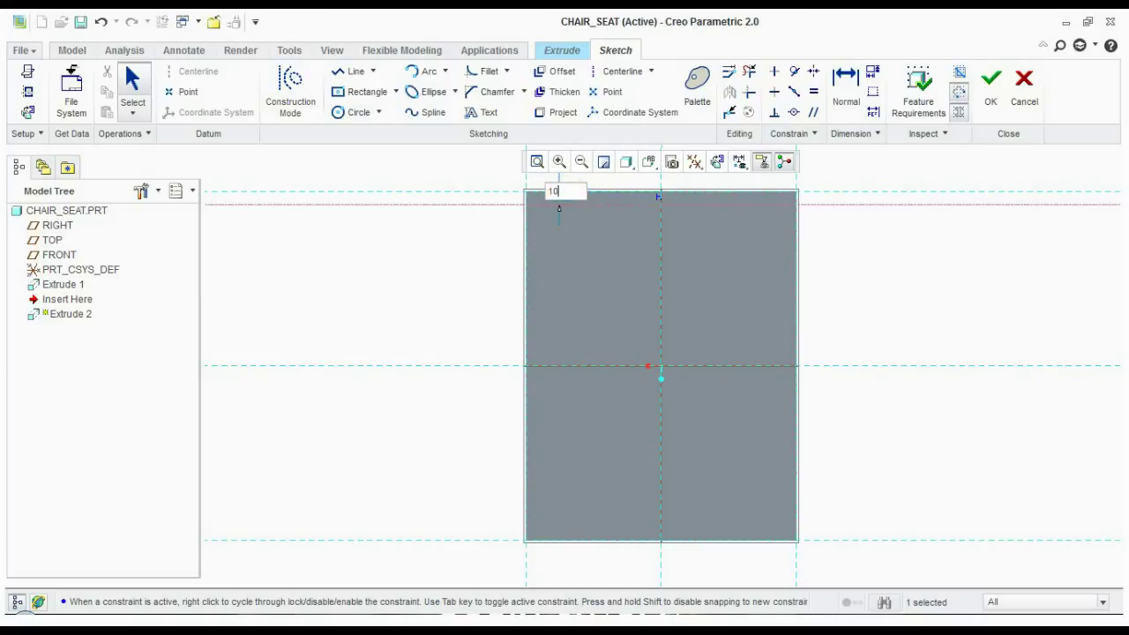
key("Return")
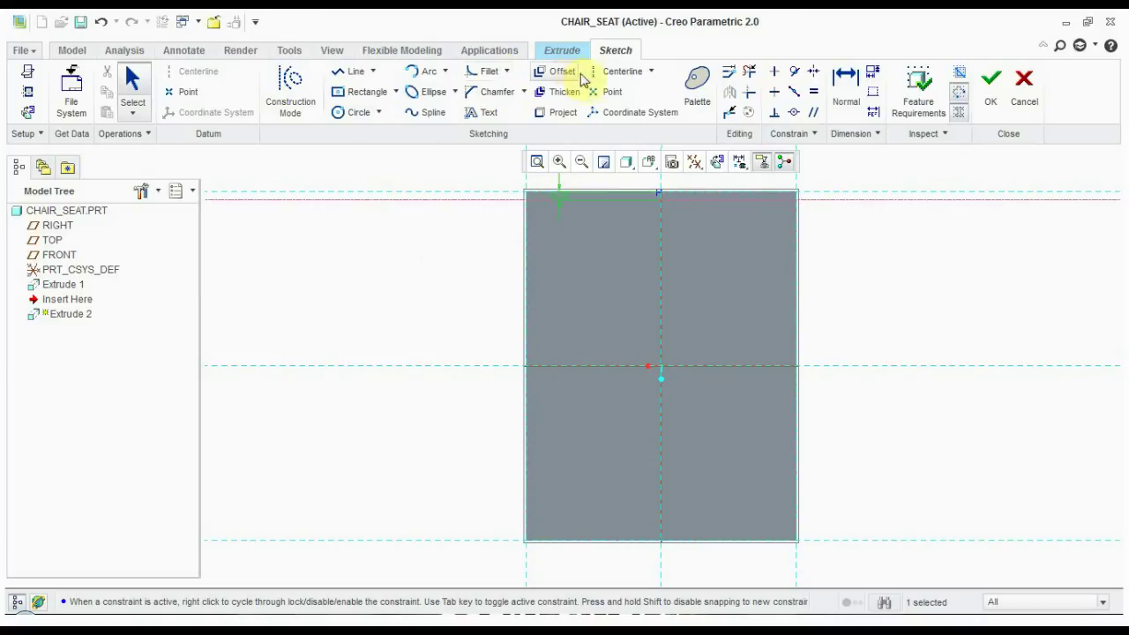
left_click(617, 70)
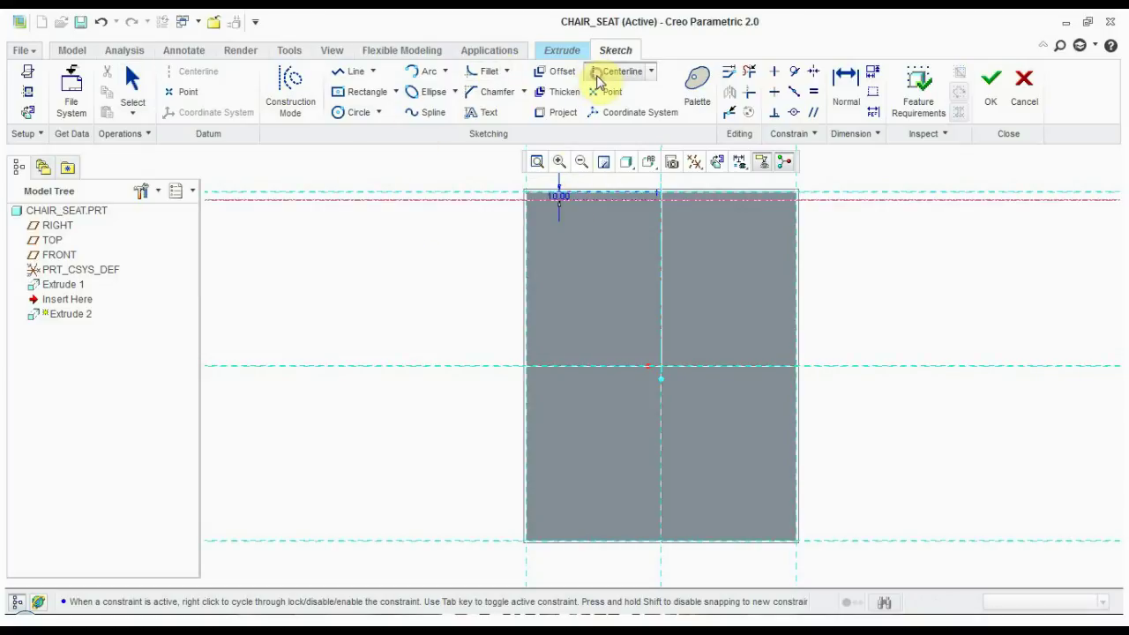
left_click(541, 232)
left_click(545, 252)
middle_click(547, 249)
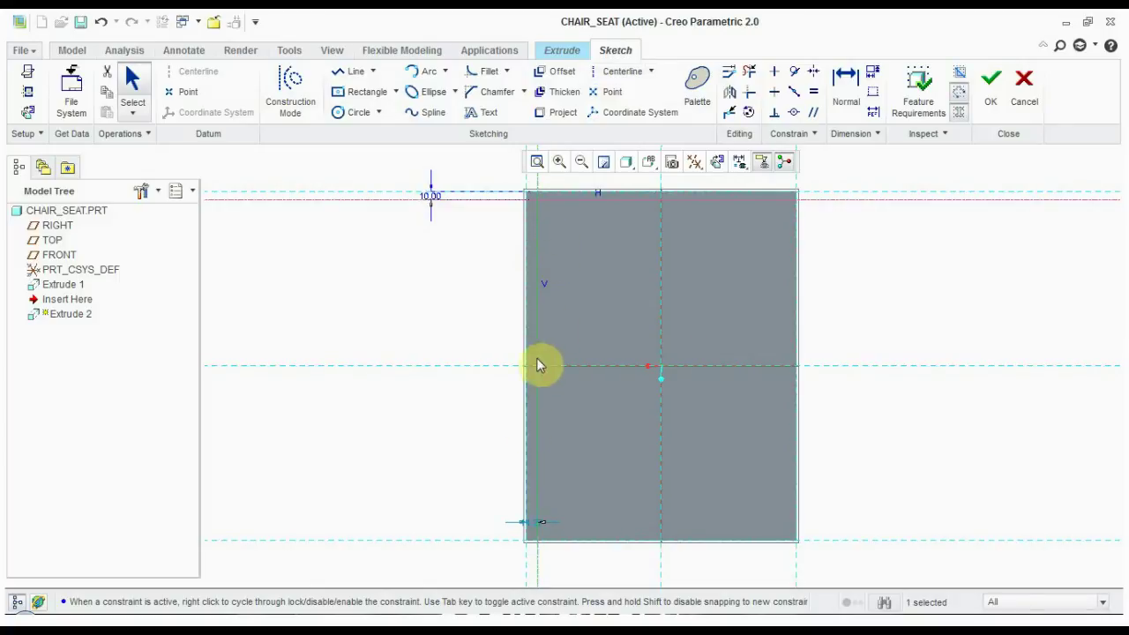
double_click(532, 527)
type("10")
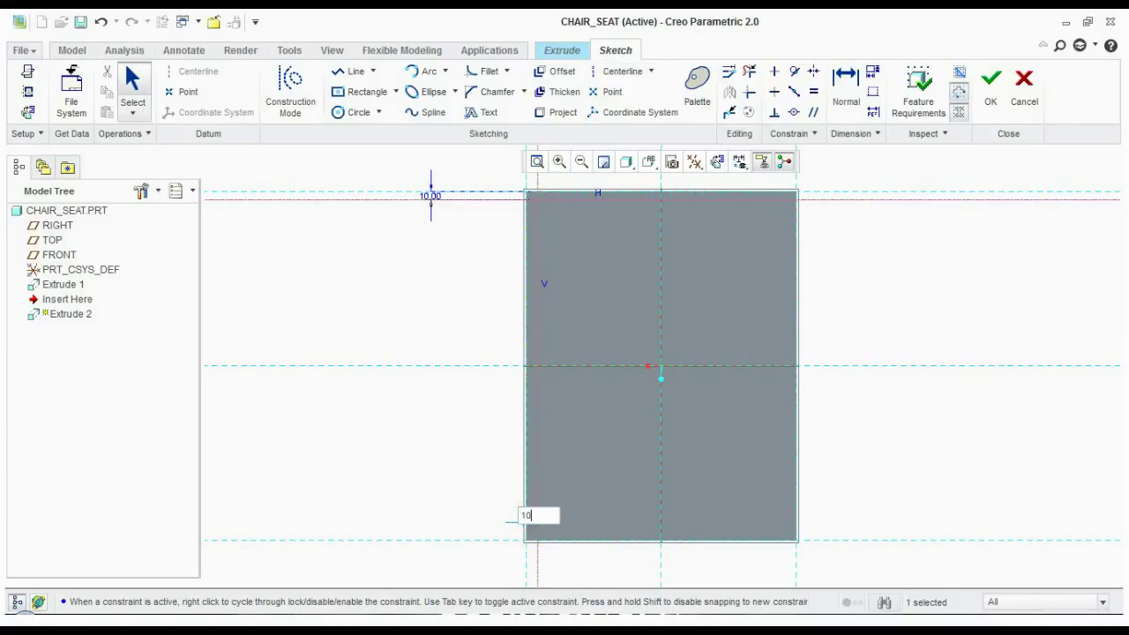
key("Return")
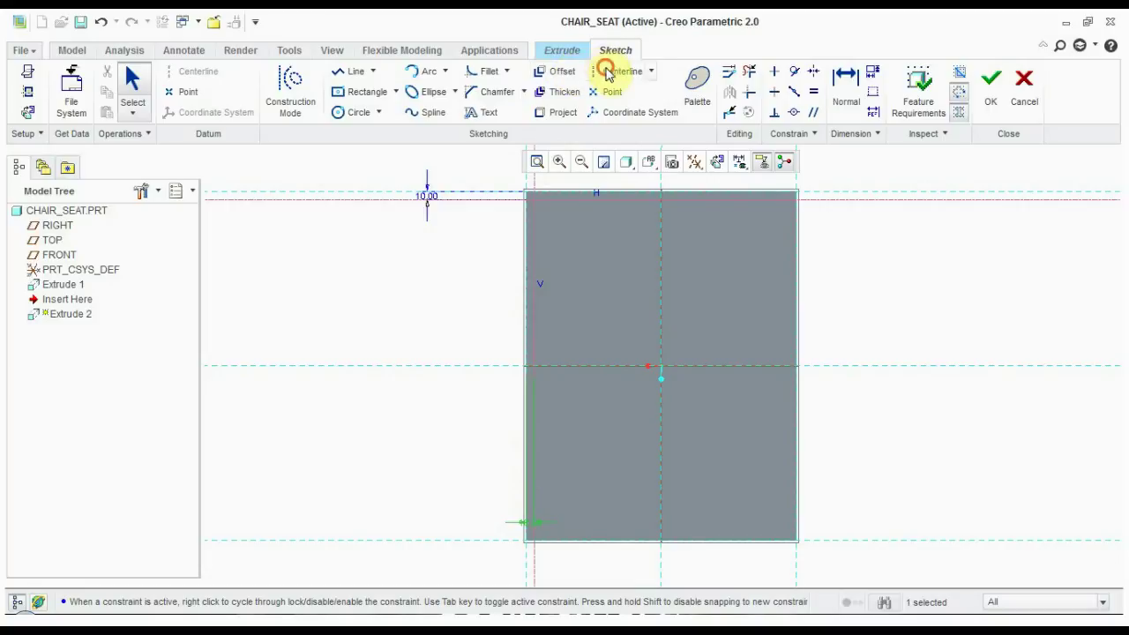
Step: Add centerlines near the bottom and right edges, each offset 10 mm
left_click(607, 71)
left_click(593, 527)
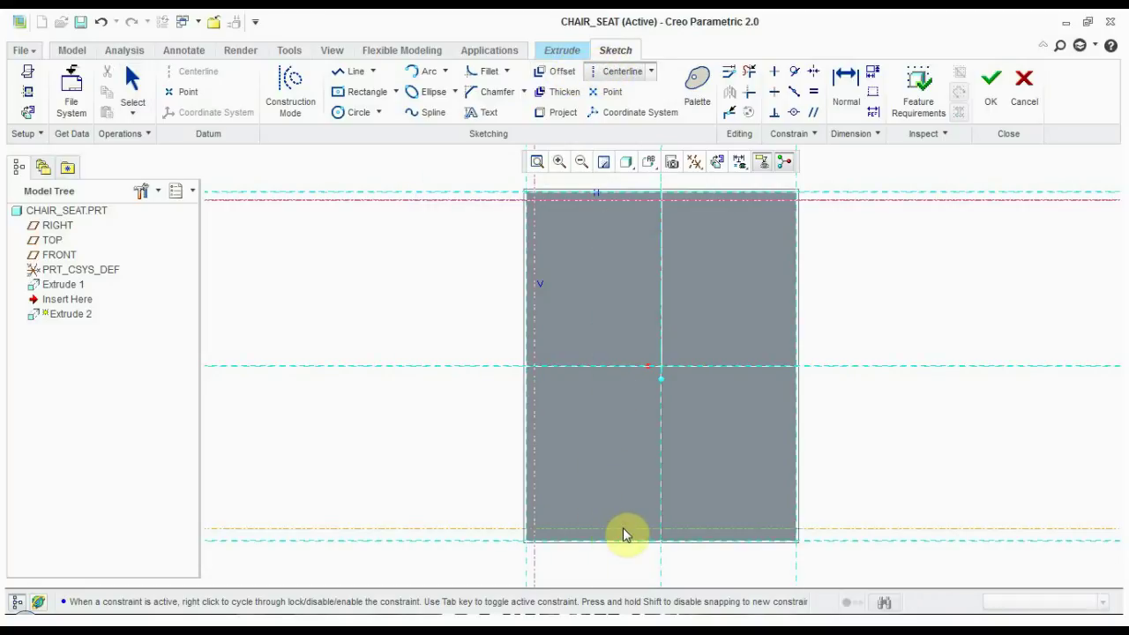
middle_click(640, 427)
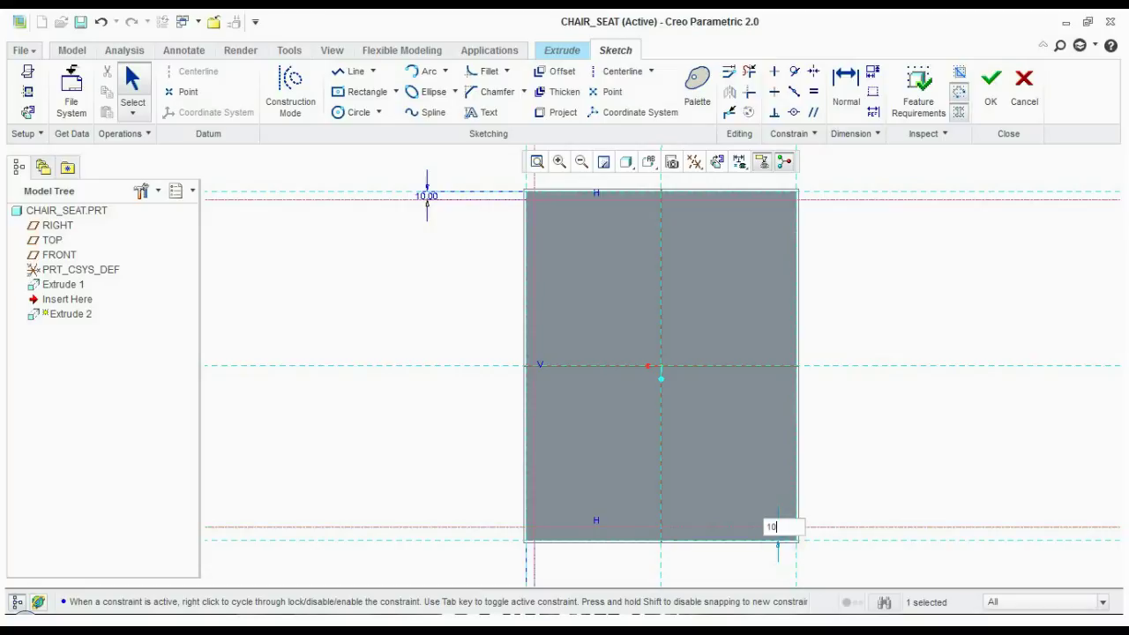
left_click_drag(780, 541, 778, 534)
left_click(593, 75)
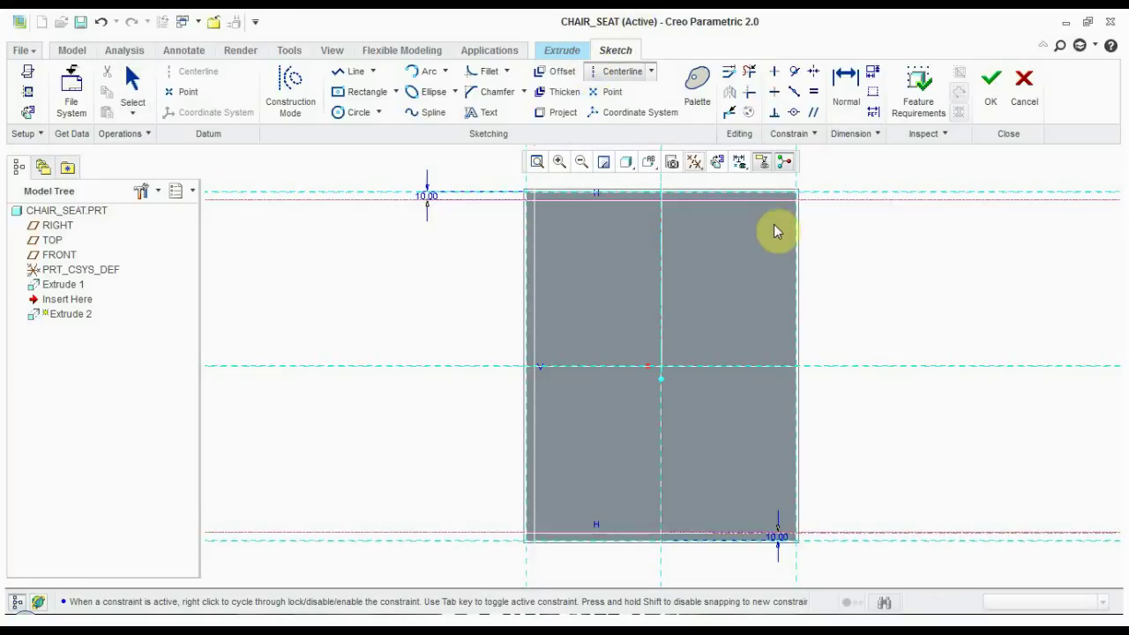
left_click(774, 294)
middle_click(745, 295)
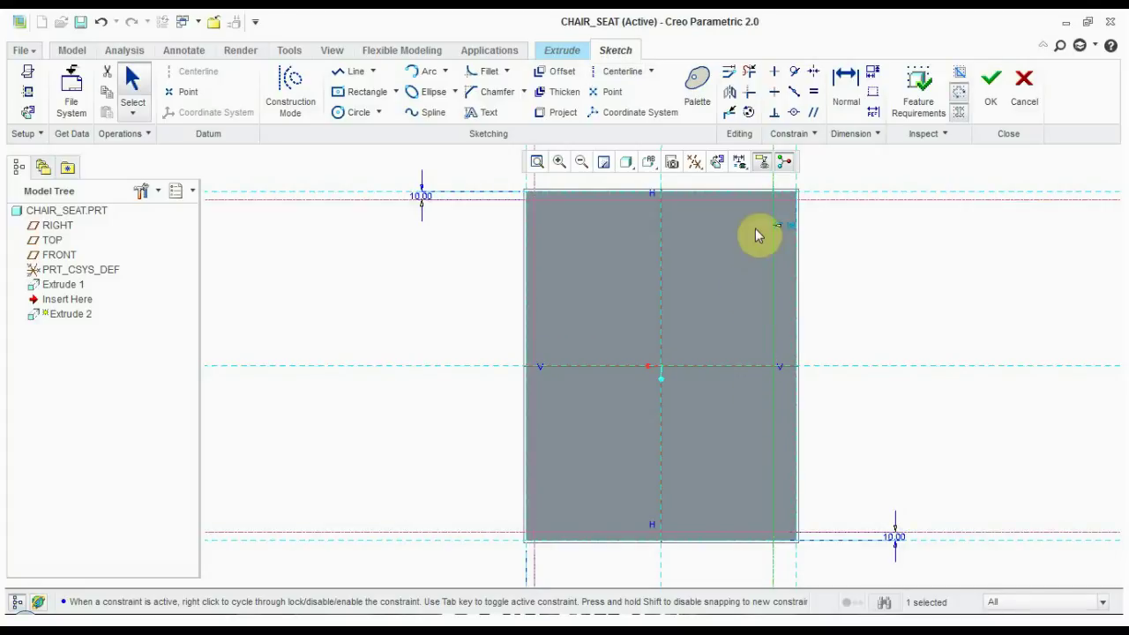
type("10")
key("Return")
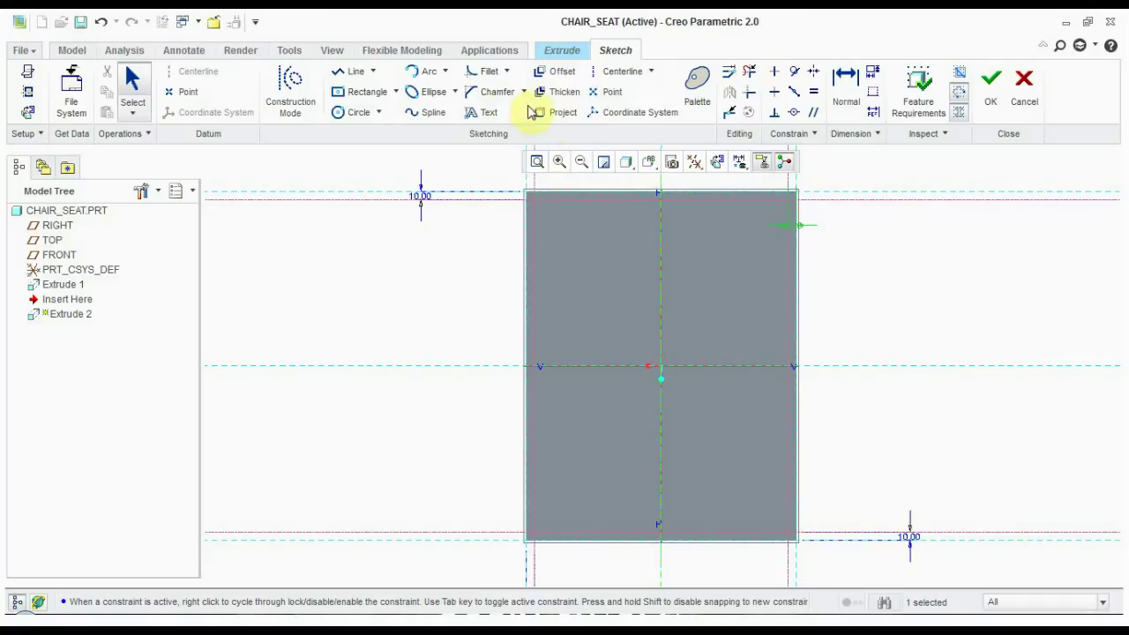
Step: Trace the plate's outer rectangle with a closed four-line chain
left_click(357, 72)
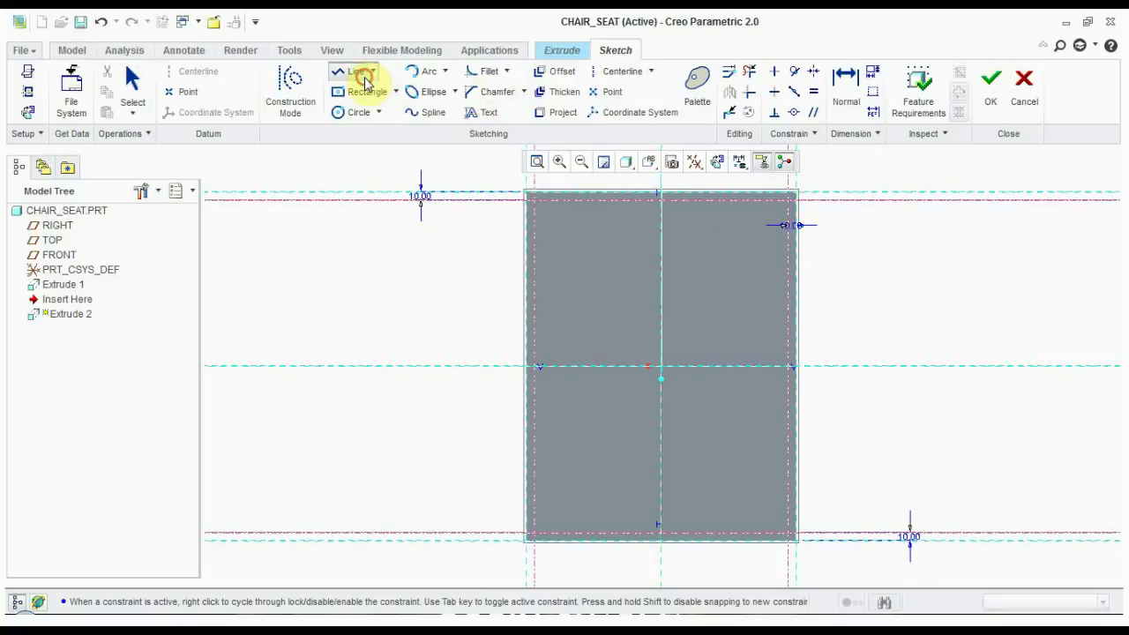
left_click(535, 203)
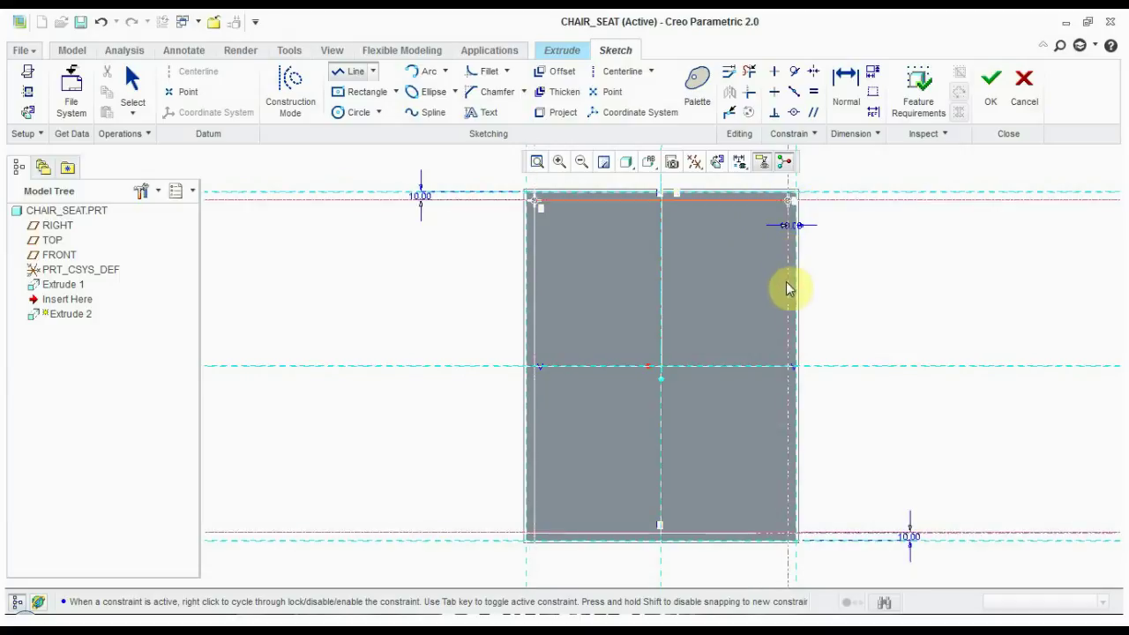
left_click(788, 202)
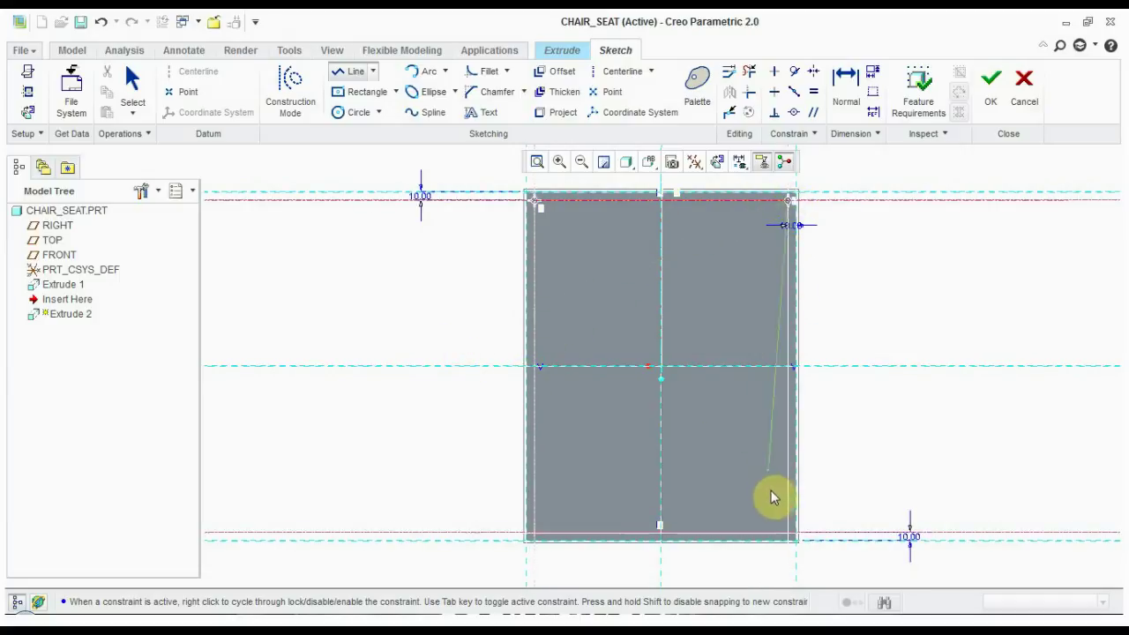
left_click(787, 535)
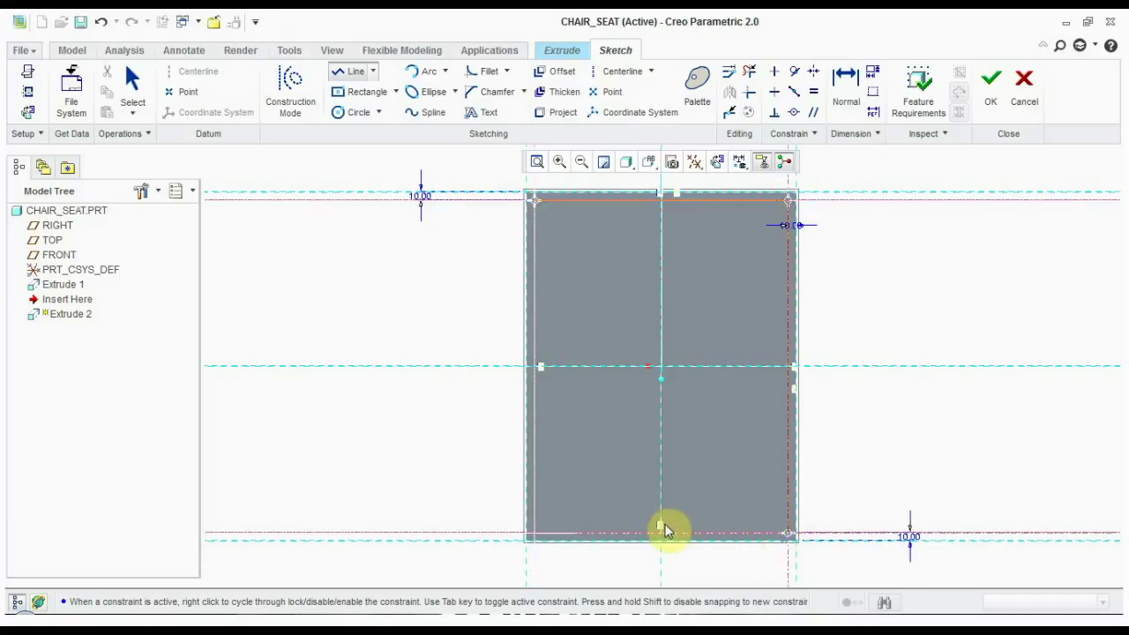
left_click(534, 535)
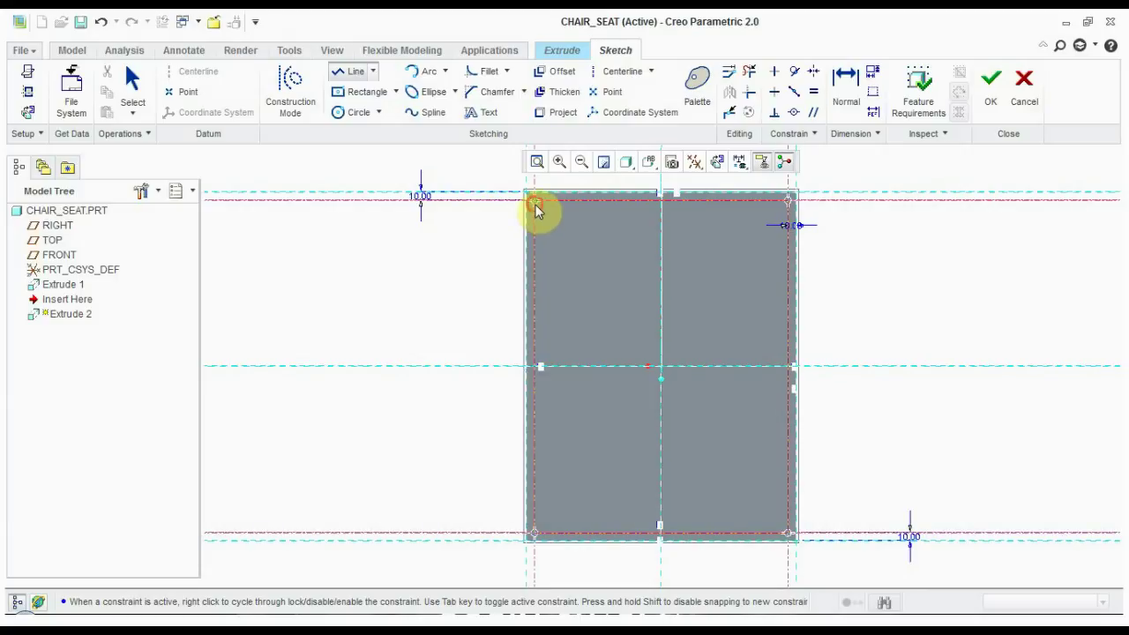
left_click(537, 210)
middle_click(476, 256)
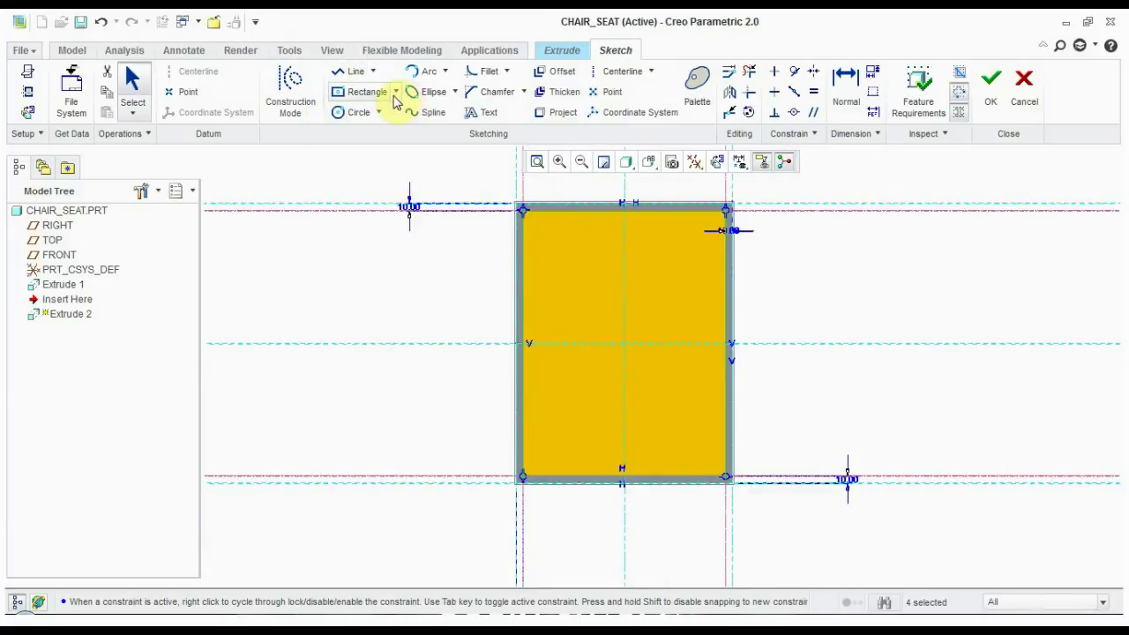
Step: Draw an inner centre rectangle from the origin to the centerline intersection, 10 mm inset
left_click(395, 93)
left_click(393, 154)
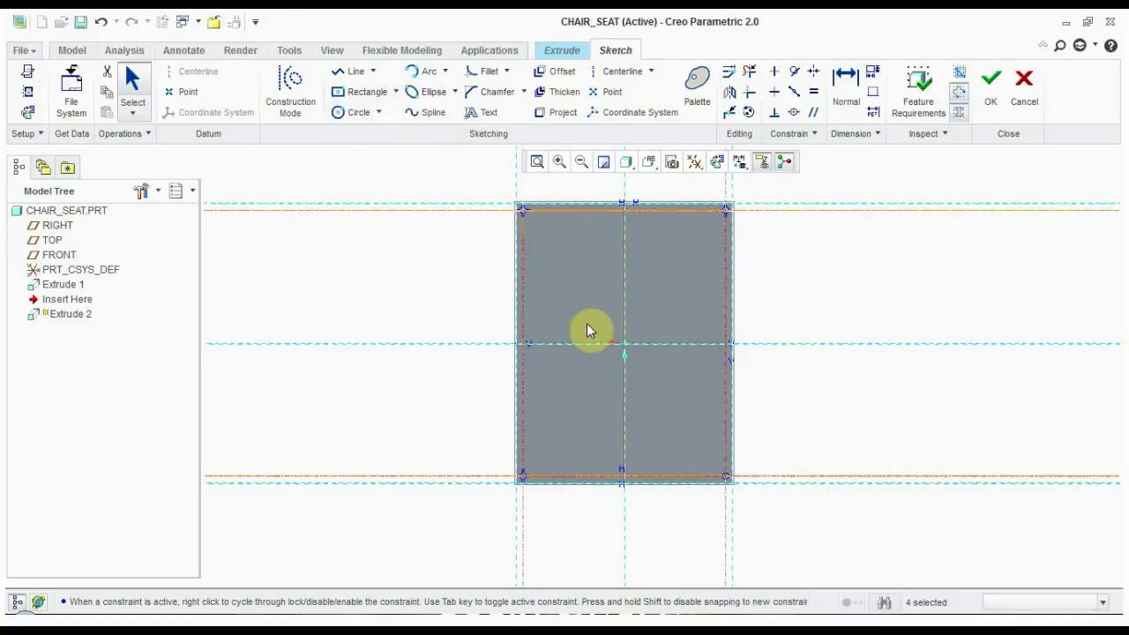
left_click(623, 350)
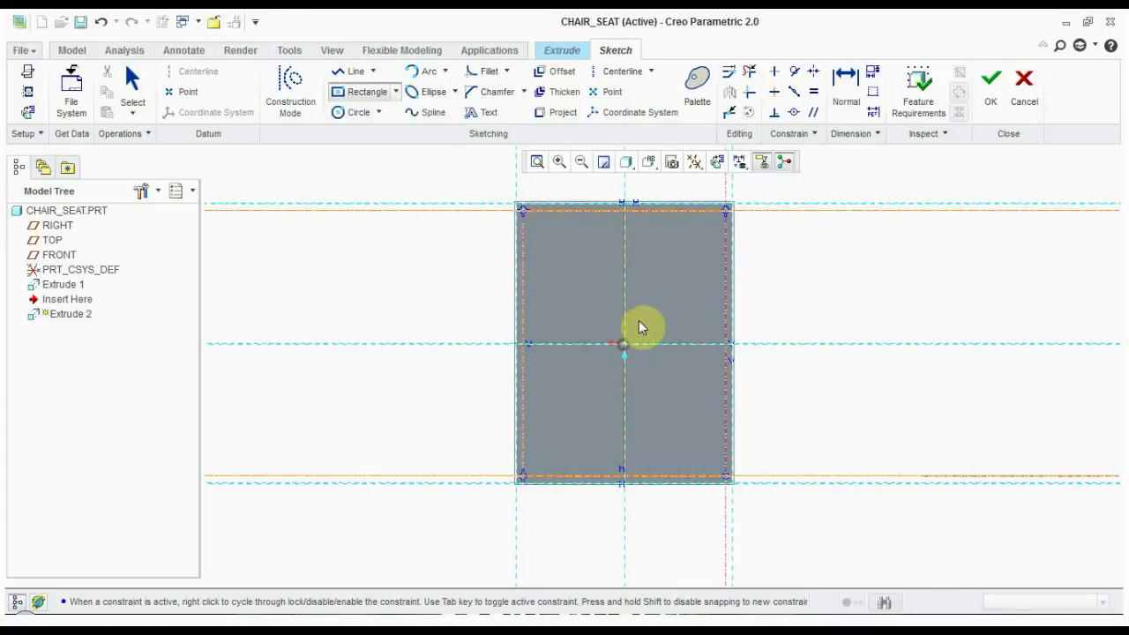
left_click(736, 206)
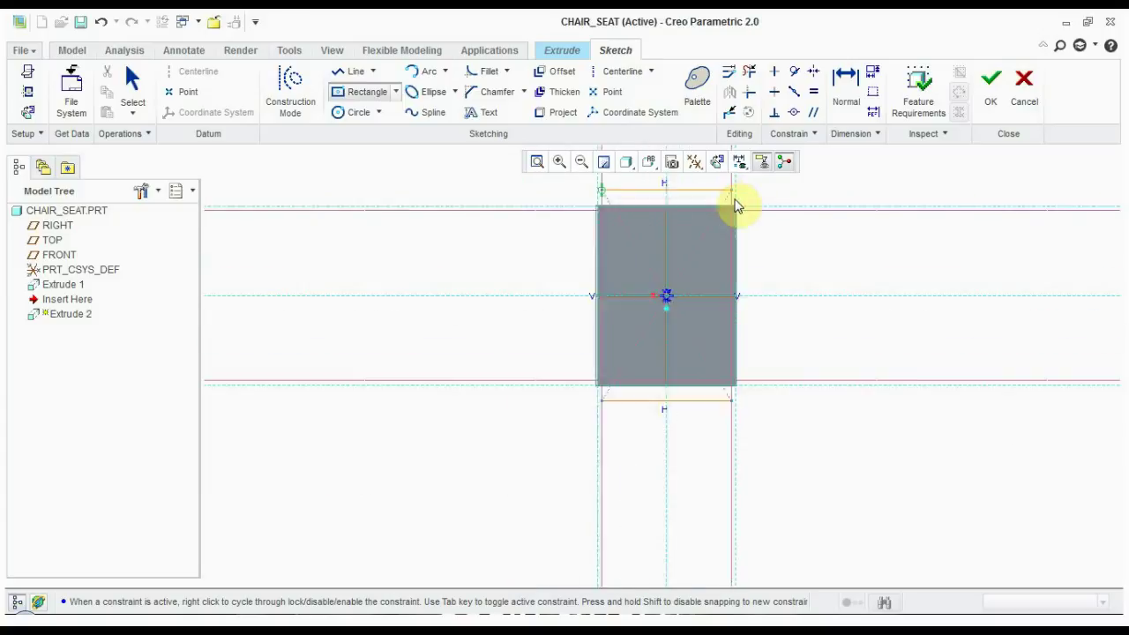
scroll(739, 212, "up", 2)
scroll(739, 212, "up", 2)
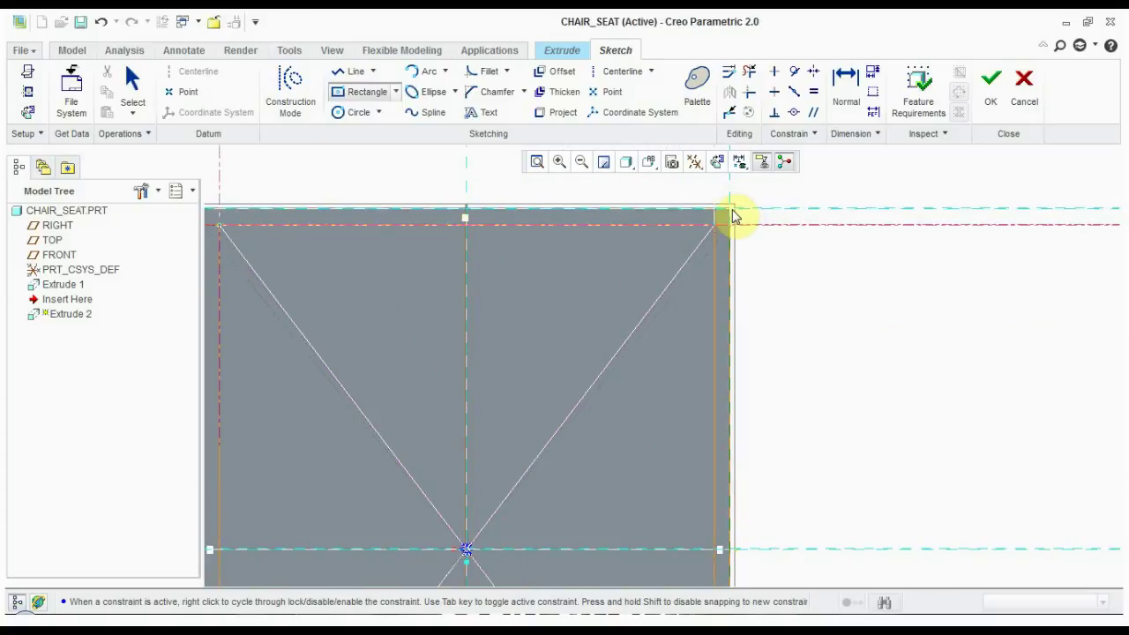
left_click(734, 216)
middle_click(774, 237)
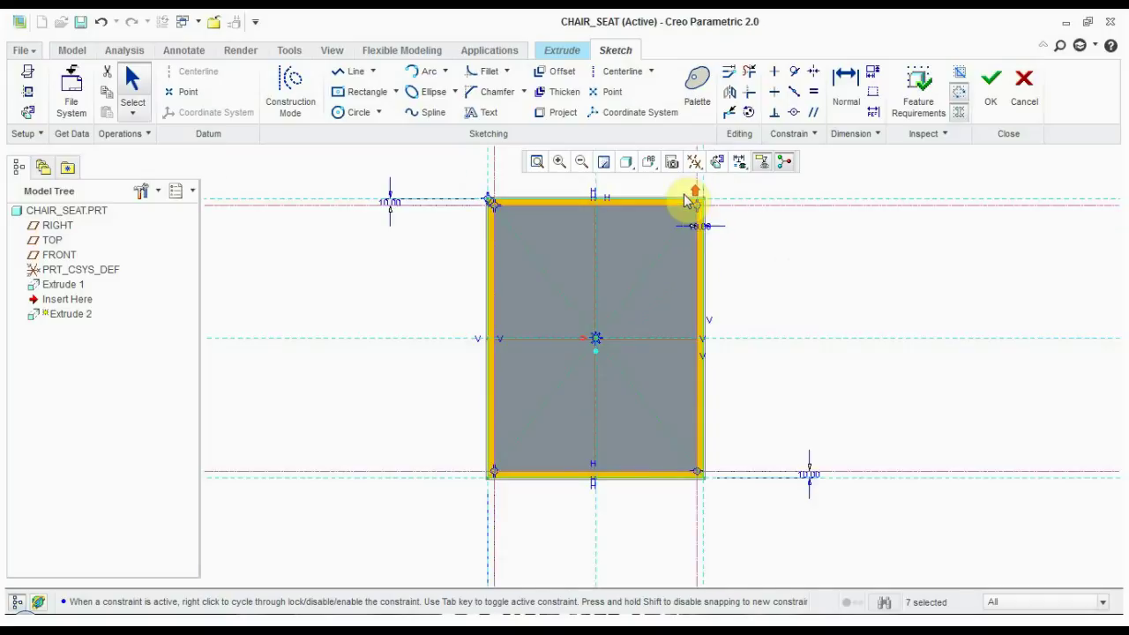
Step: Extrude the border profile 50 mm deep and finish Extrude 2
left_click(995, 97)
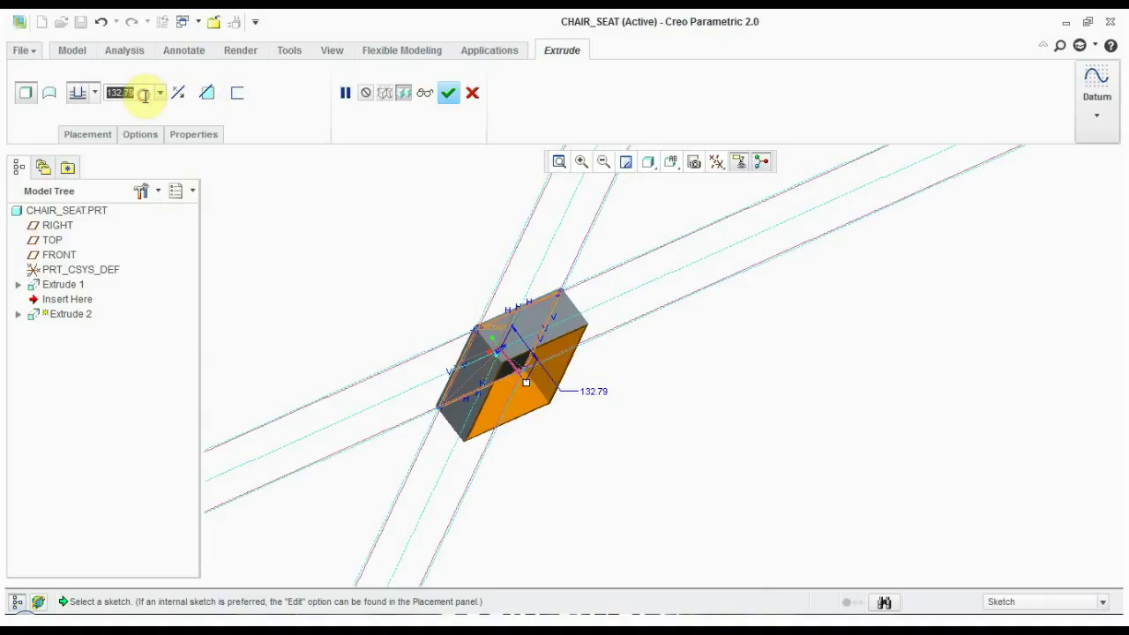
type("50")
key("Return")
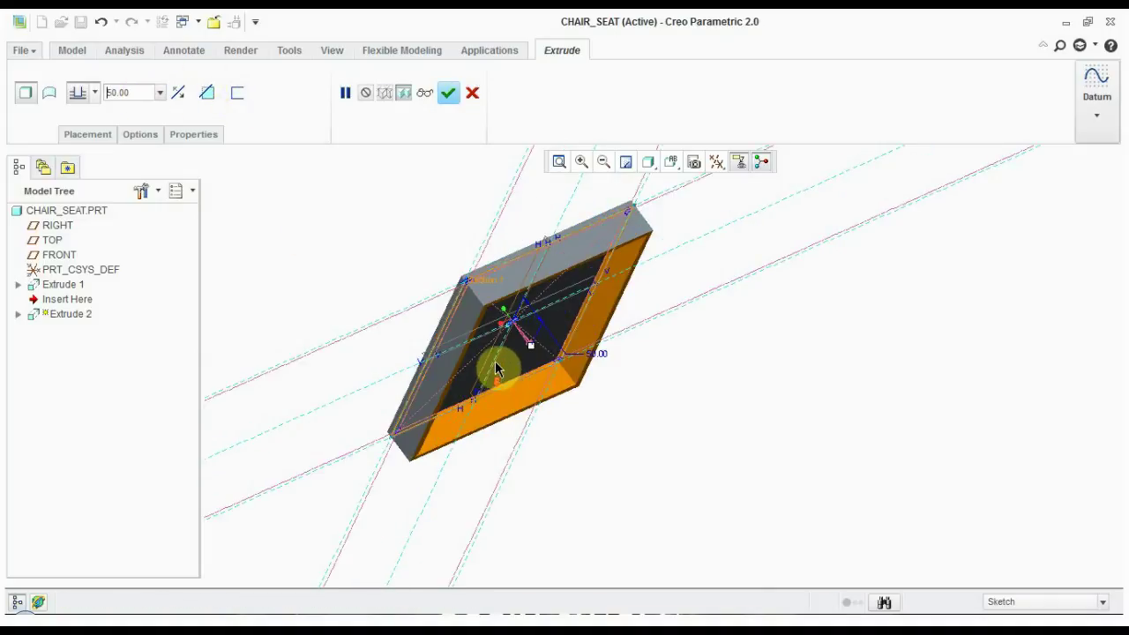
mouse_move(495, 361)
middle_mouse_down()
mouse_move(433, 462)
mouse_move(466, 466)
mouse_move(486, 426)
mouse_move(475, 376)
middle_mouse_up()
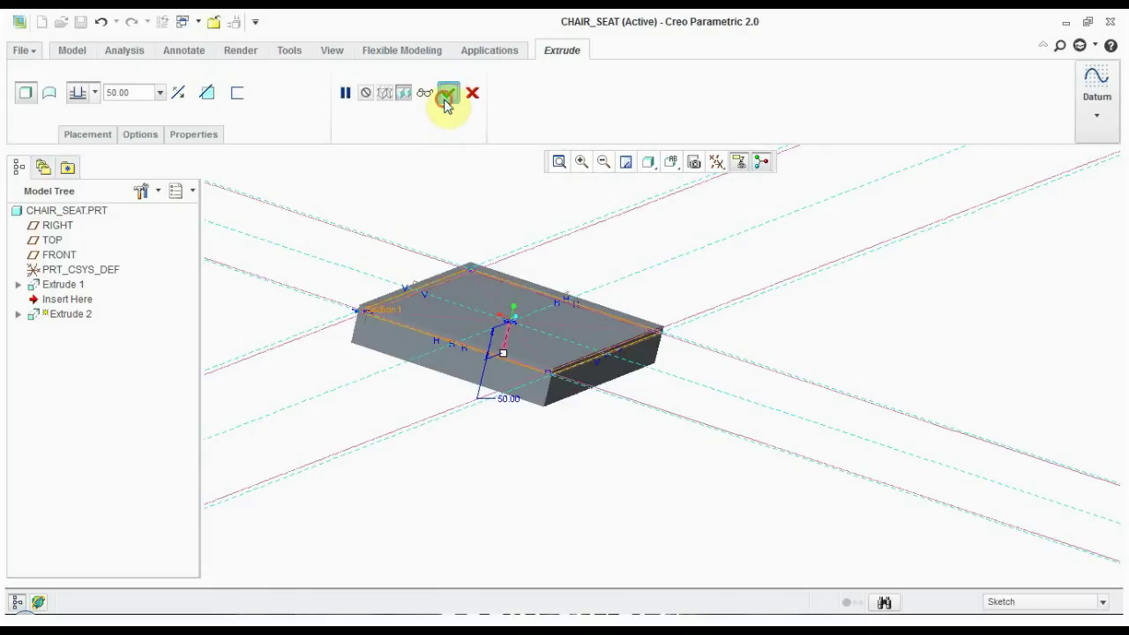
left_click(446, 103)
mouse_move(443, 308)
middle_mouse_down()
mouse_move(456, 277)
mouse_move(421, 358)
mouse_move(463, 359)
mouse_move(442, 392)
mouse_move(462, 363)
mouse_move(715, 556)
mouse_move(514, 469)
middle_mouse_up()
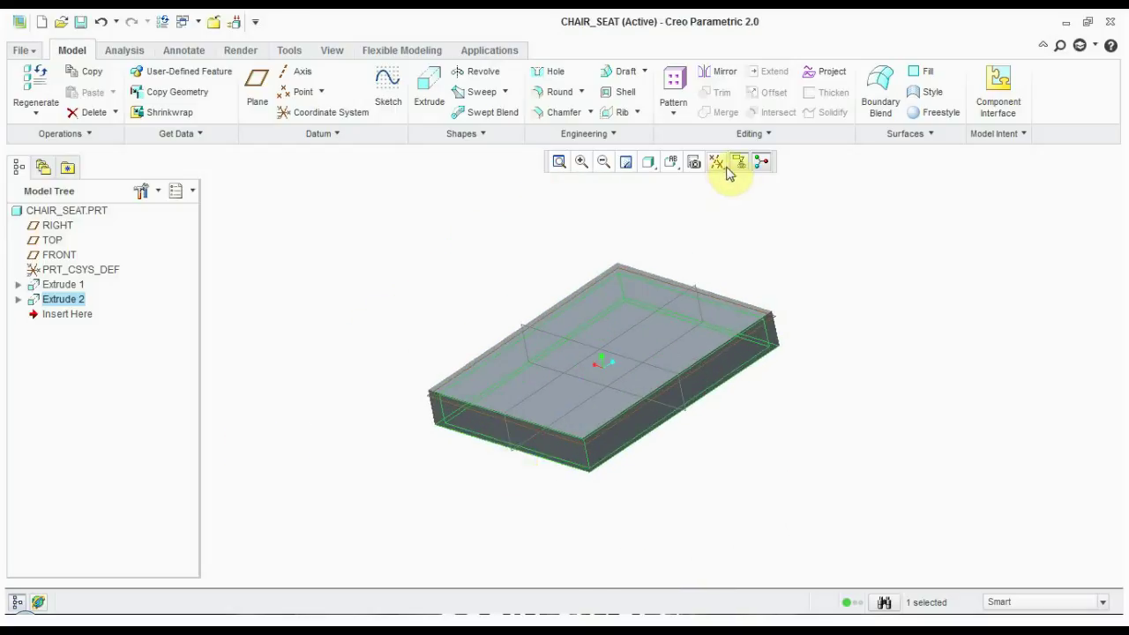
Step: Apply an Appearance Gallery colour to the CHAIR_SEAT part
left_click(342, 55)
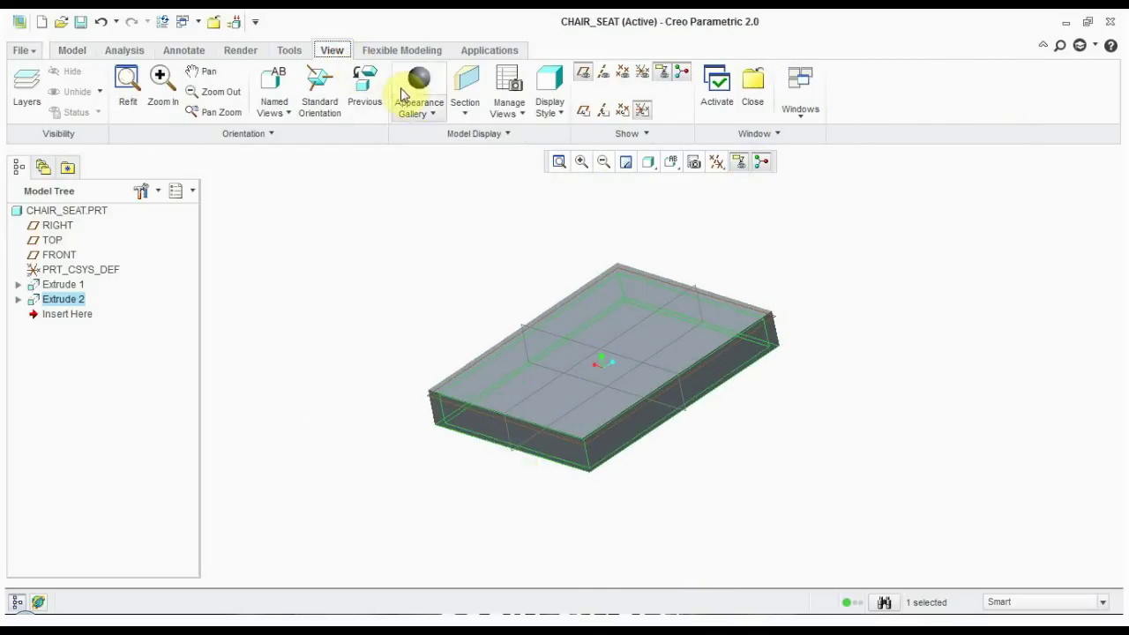
left_click(415, 105)
left_click(477, 207)
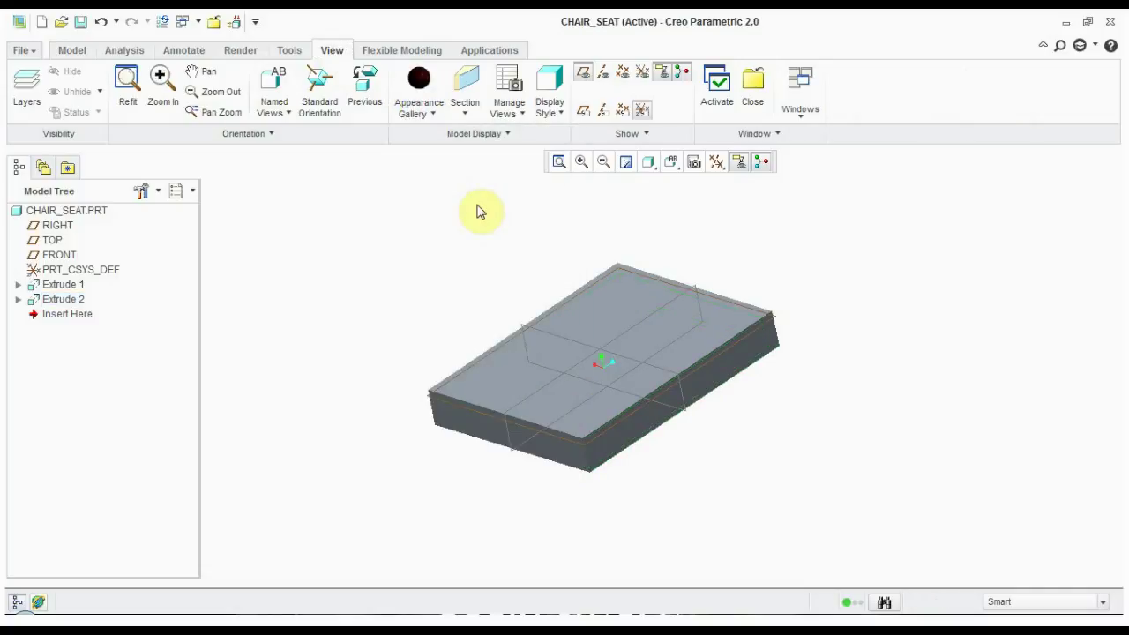
left_click(97, 210)
left_click(419, 88)
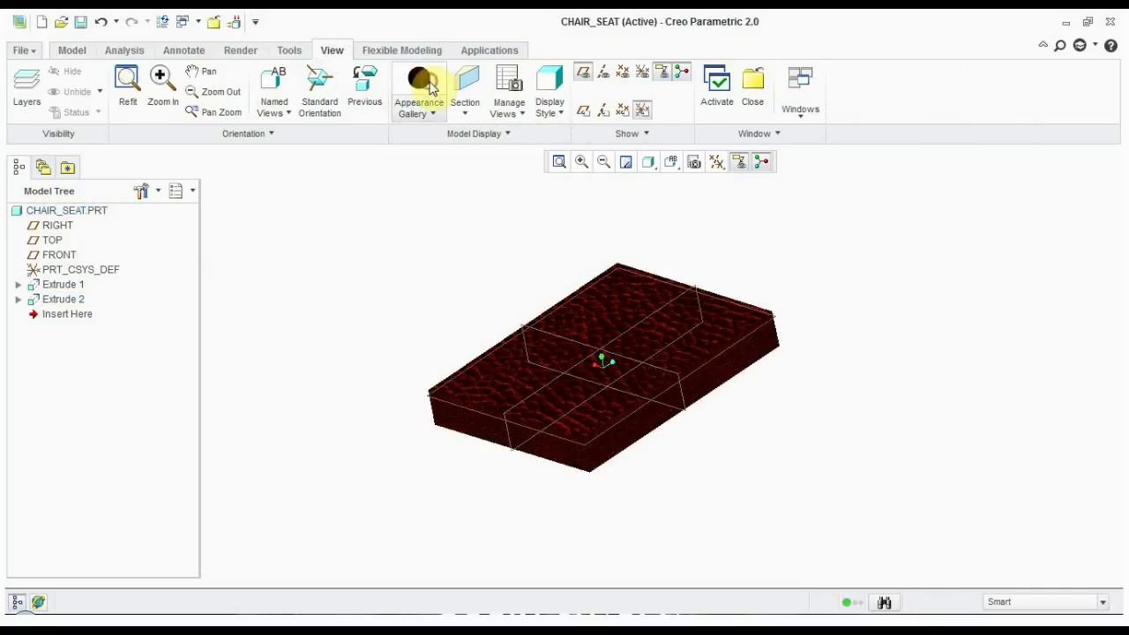
Step: Apply a brown library appearance to the CHAIR_SEAT part
left_click(428, 107)
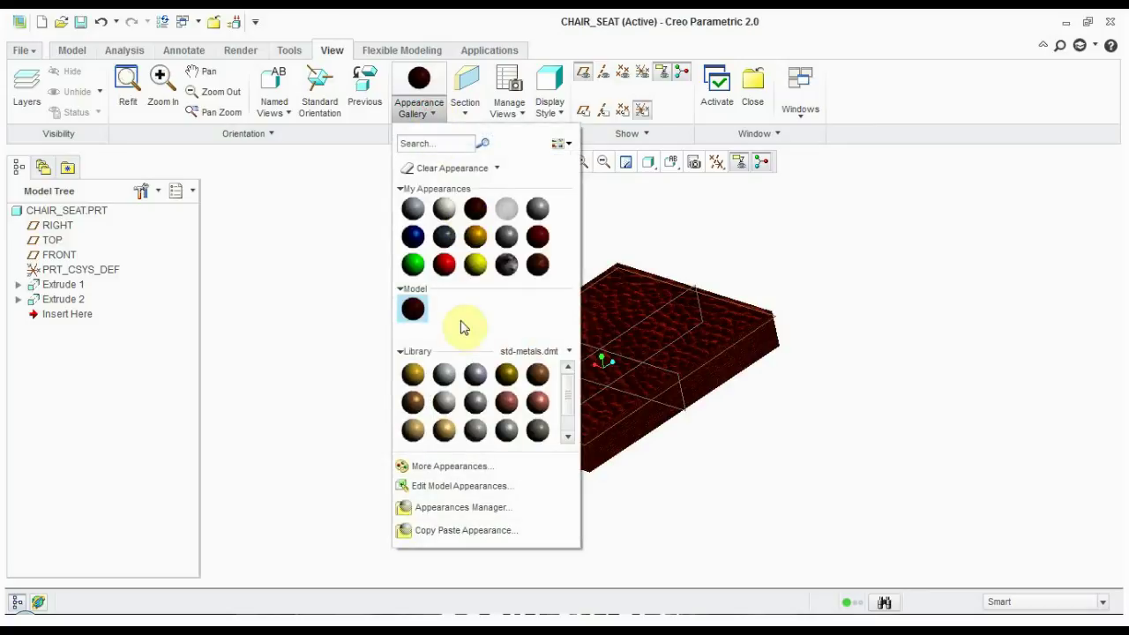
left_click(532, 381)
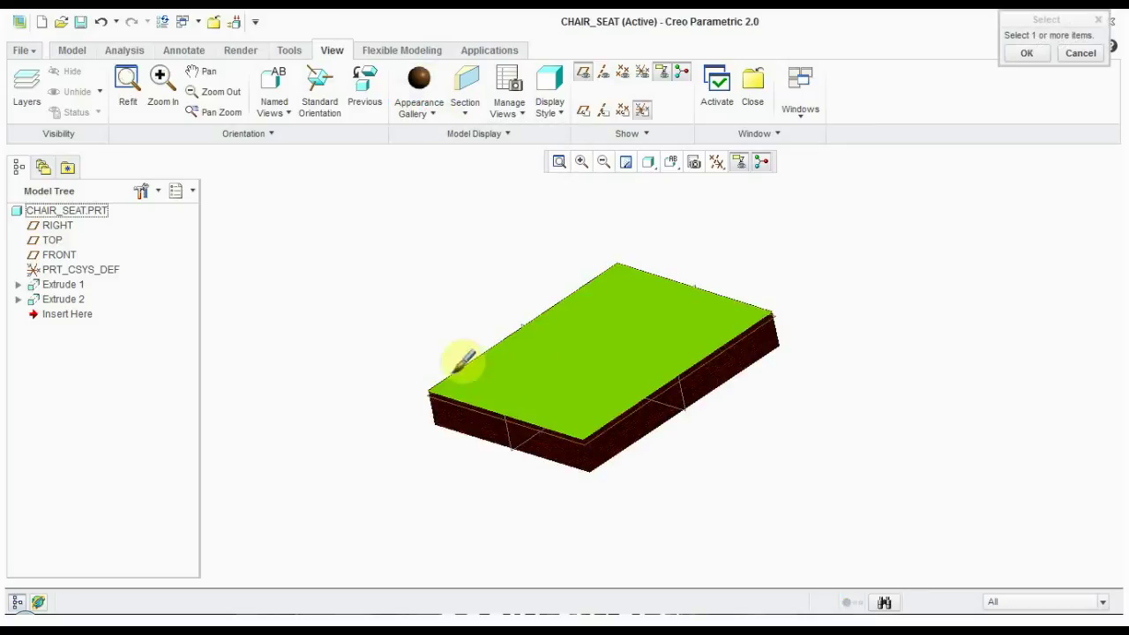
left_click(63, 210)
middle_click(438, 211)
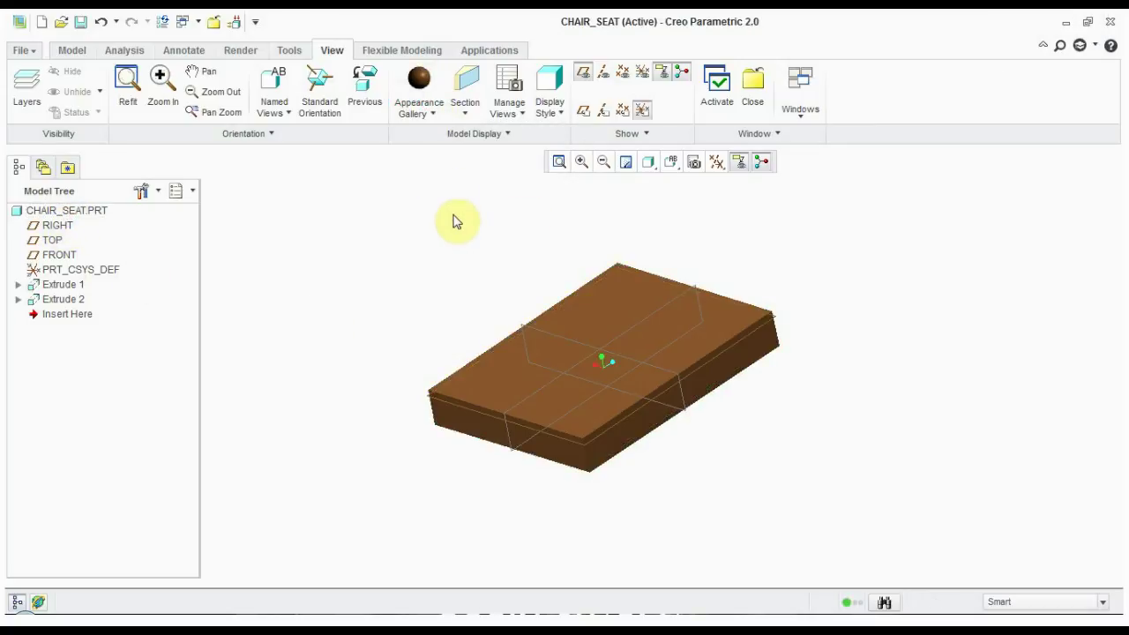
Step: Fit the model in view and hide all datum displays
left_click(559, 162)
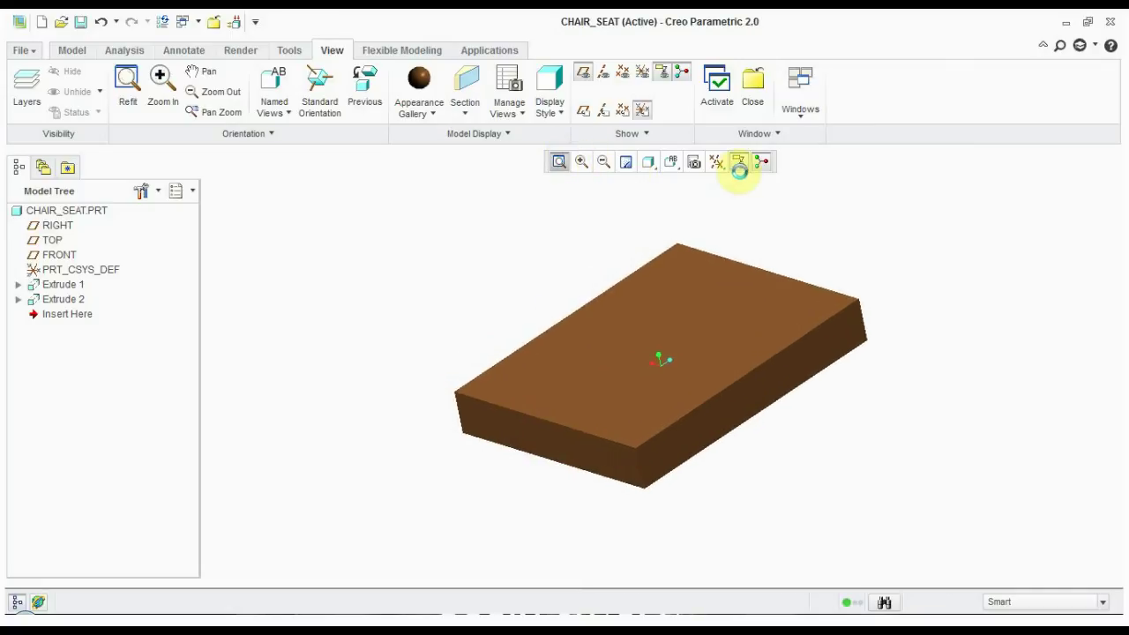
left_click(716, 162)
left_click(728, 190)
scroll(644, 226, "up", 2)
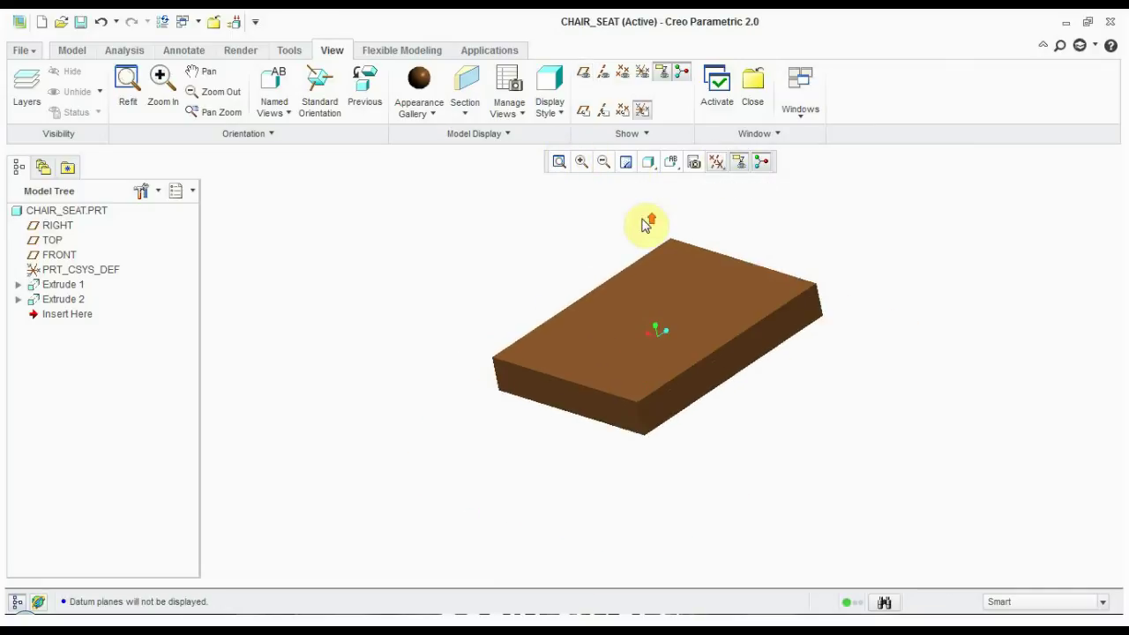